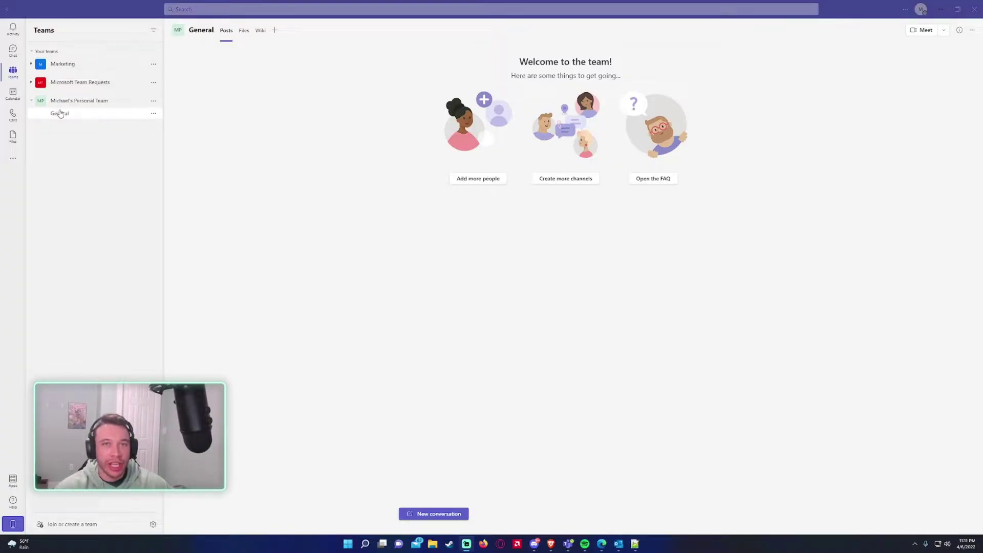
Step: Add an 'Email Notifications' channel to the personal team
left_click(153, 101)
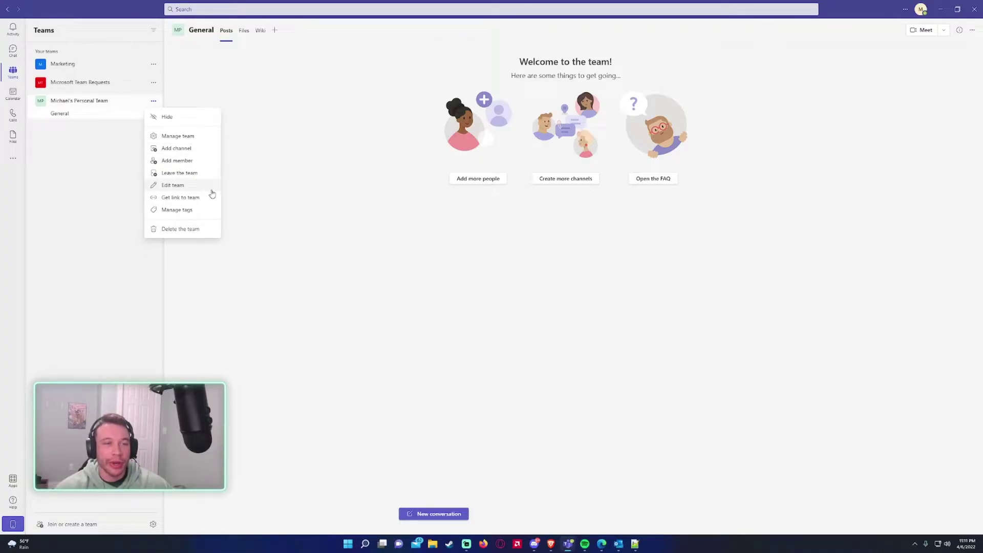
left_click(389, 182)
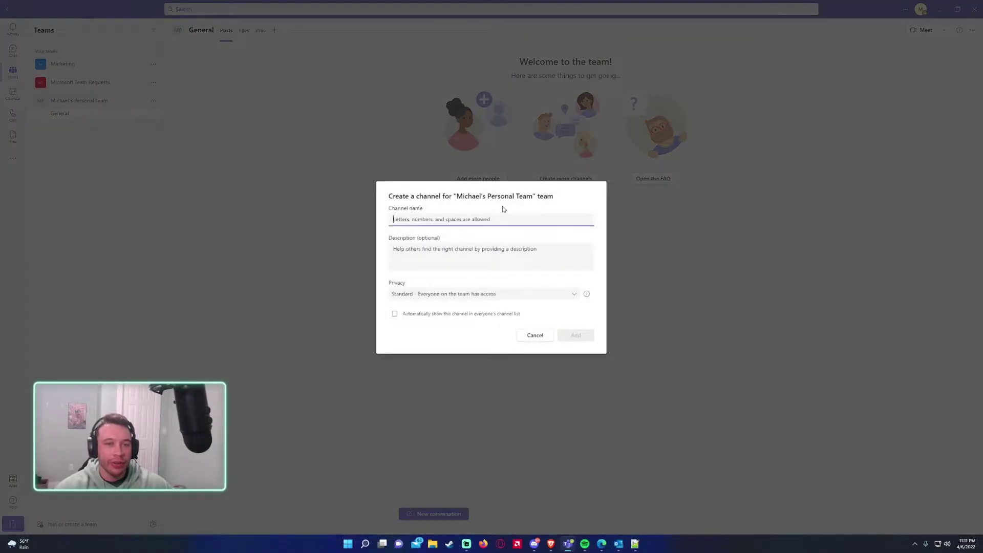
type("Email Notifications")
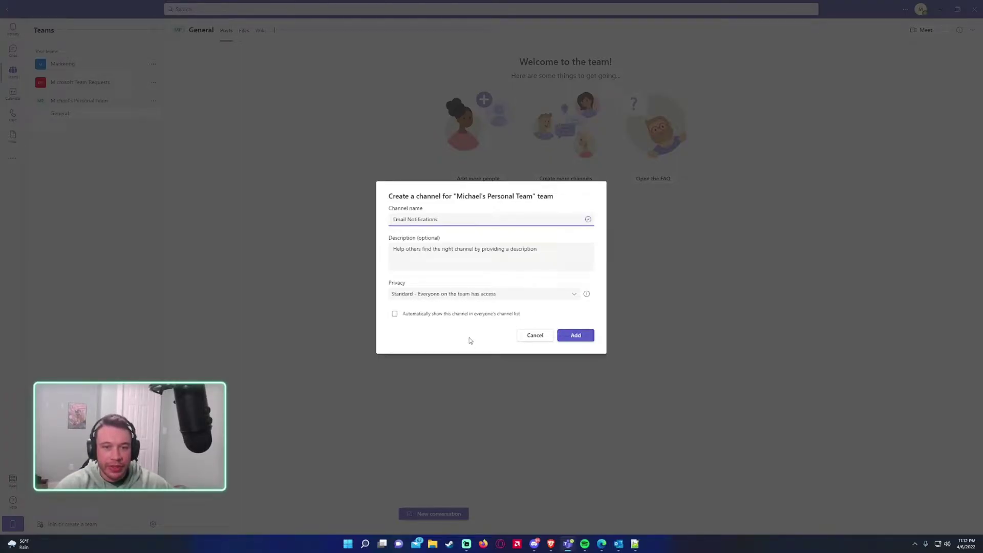
left_click(576, 335)
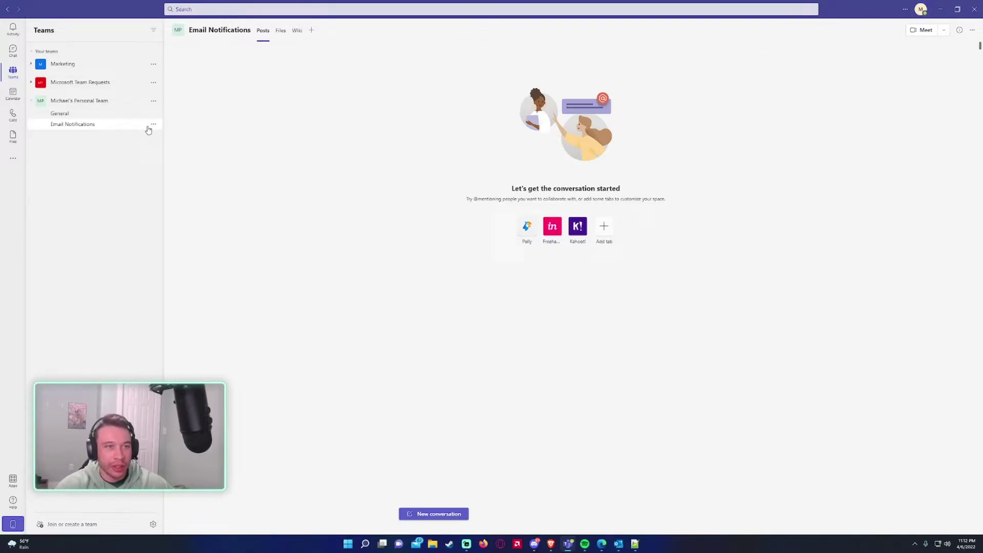
Step: Set the Email Notifications channel to notify on all activity, then minimize Teams
left_click(153, 126)
mouse_move(167, 141)
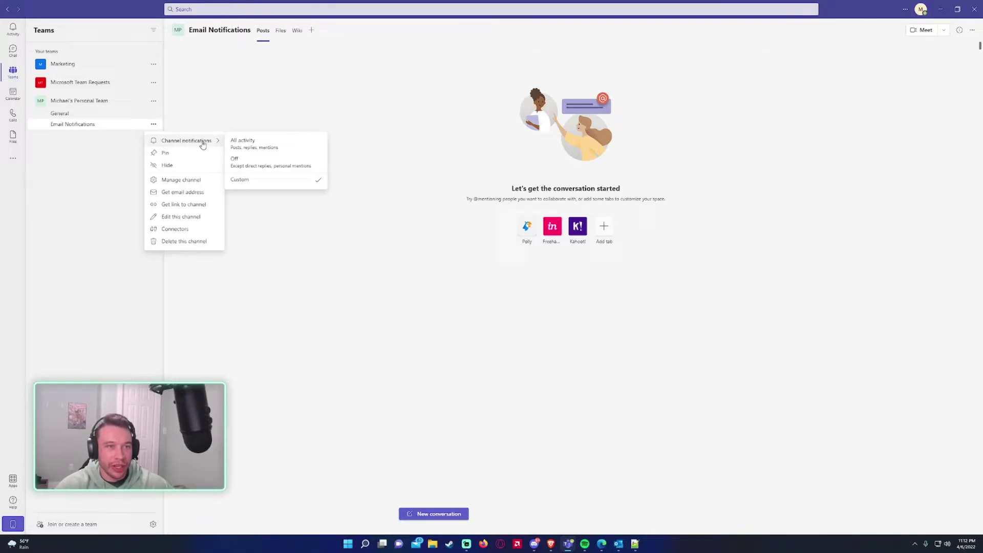
left_click(250, 147)
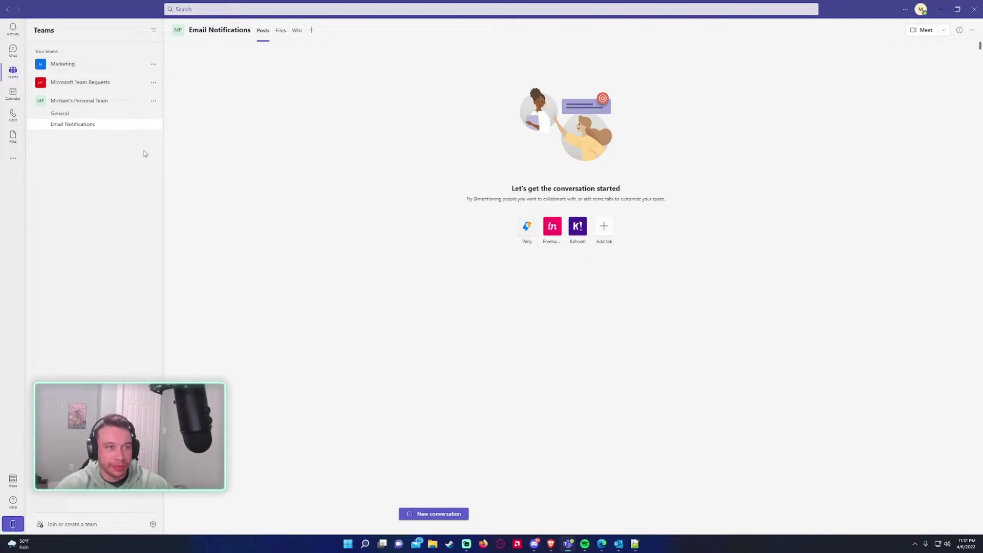
left_click(941, 9)
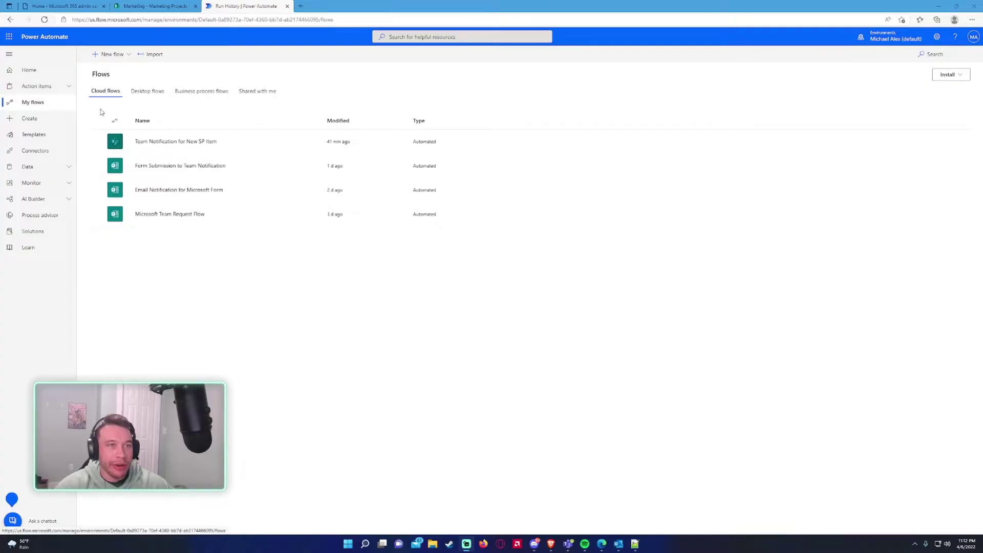
Step: Create an automated cloud flow named 'Email Notification' triggered by Outlook's When a new email arrives (V3)
left_click(108, 54)
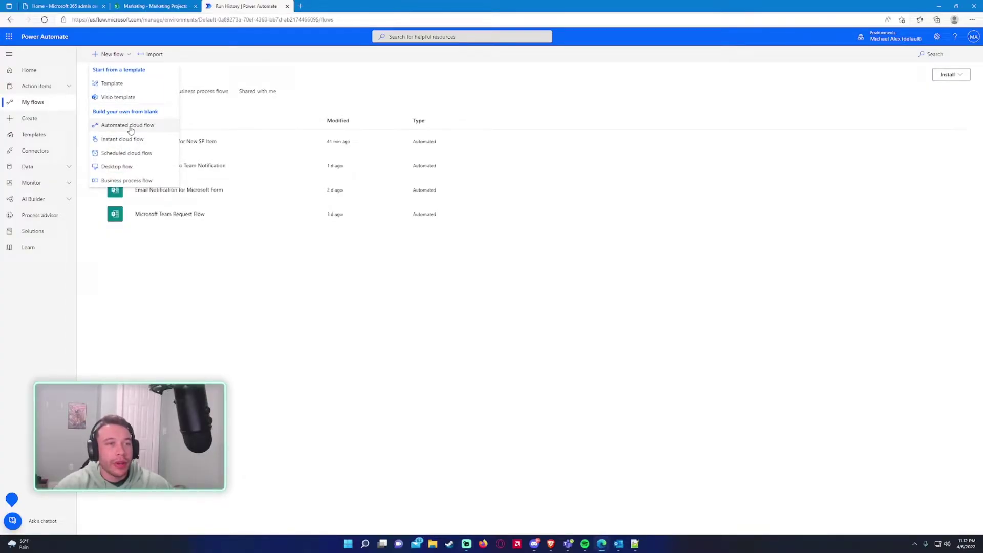
left_click(129, 125)
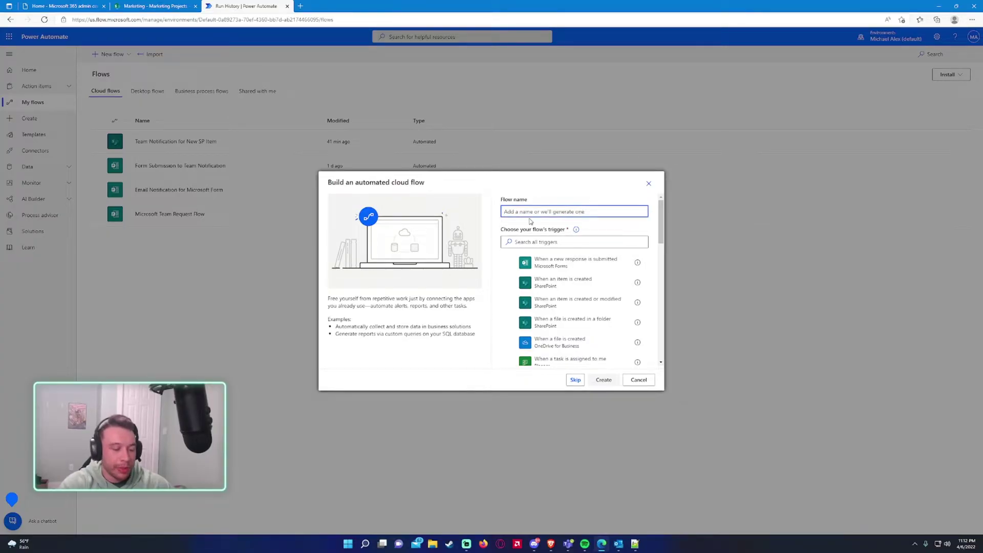
type("Email Notification's")
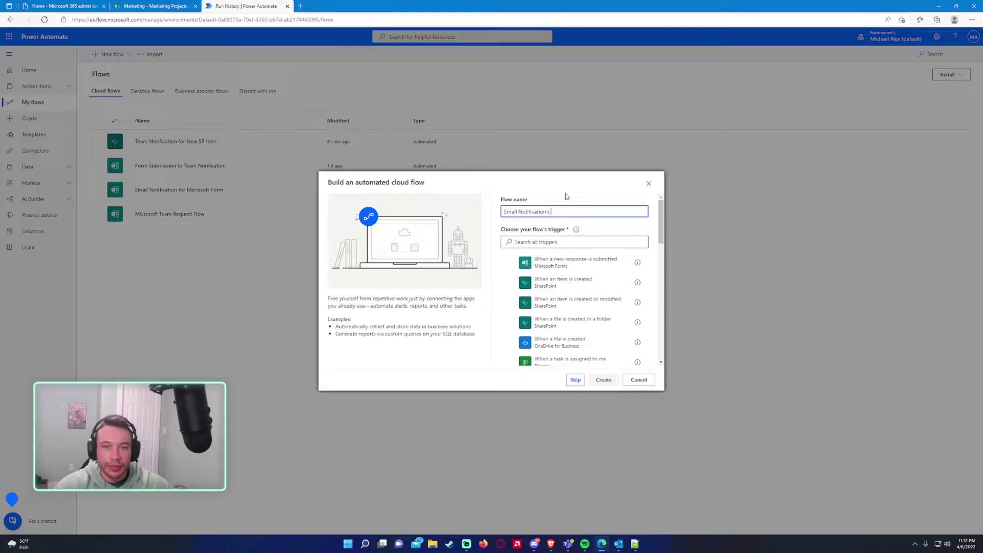
left_click(547, 241)
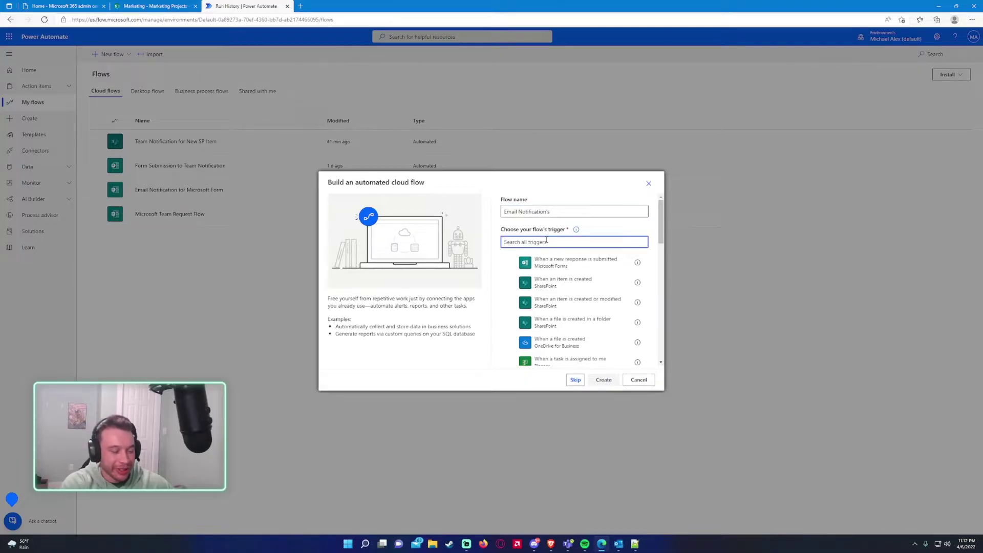
type("email")
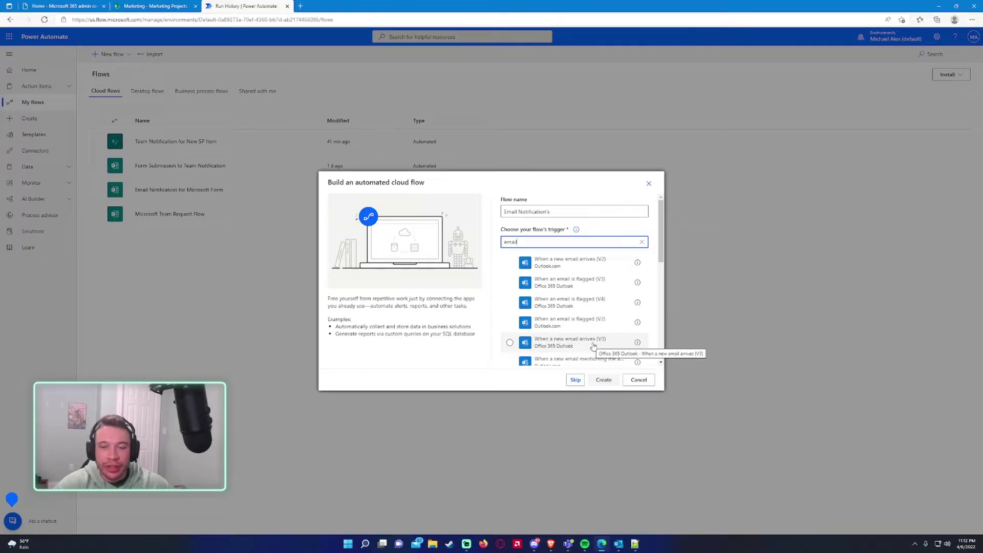
left_click(593, 346)
left_click(603, 379)
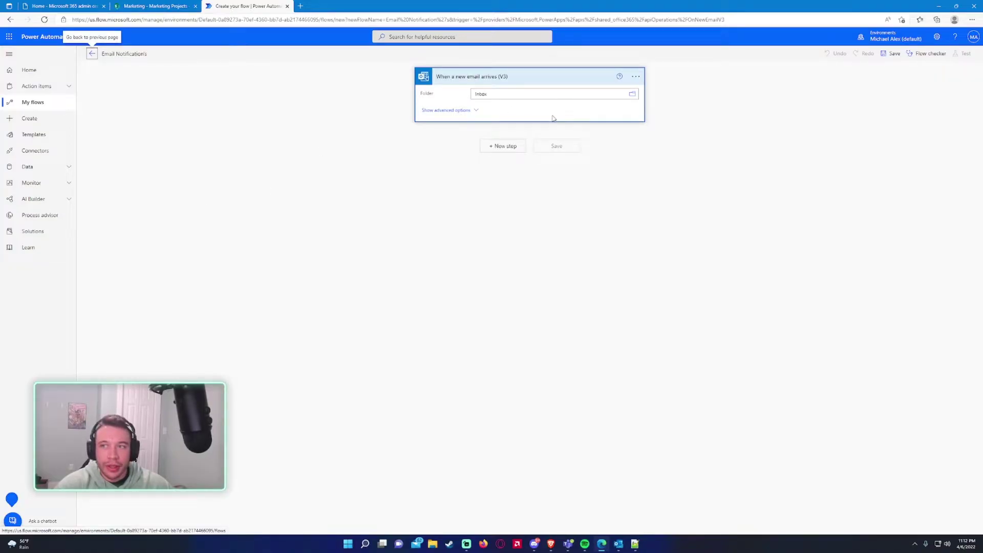
left_click(463, 111)
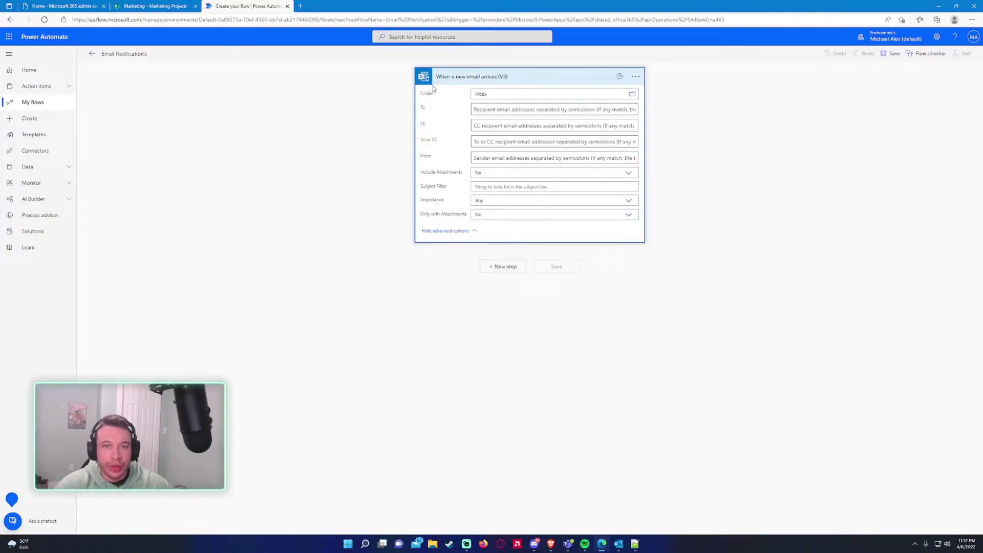
left_click(450, 230)
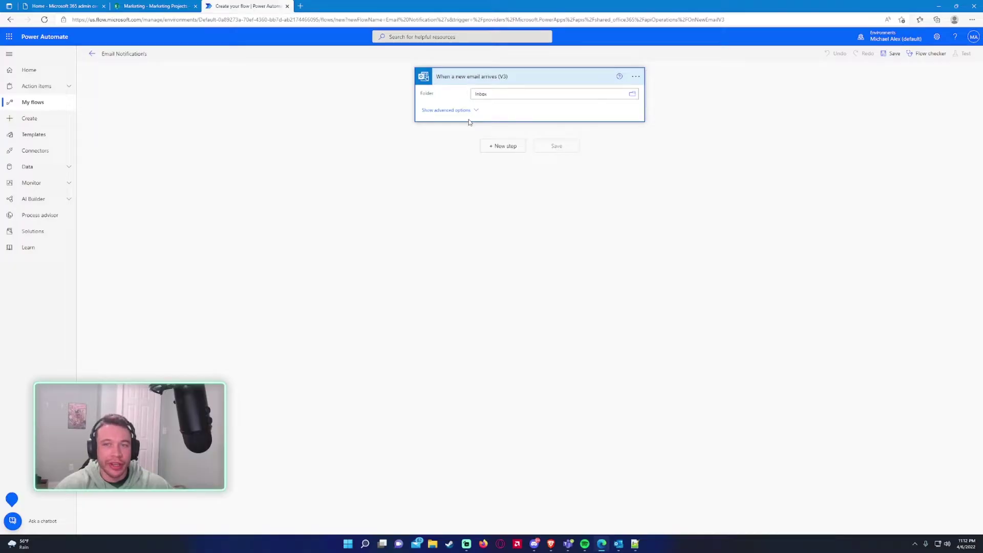
Step: Add a Teams 'Post message in a chat or channel' step targeting the personal team's Email Notifications channel
left_click(509, 150)
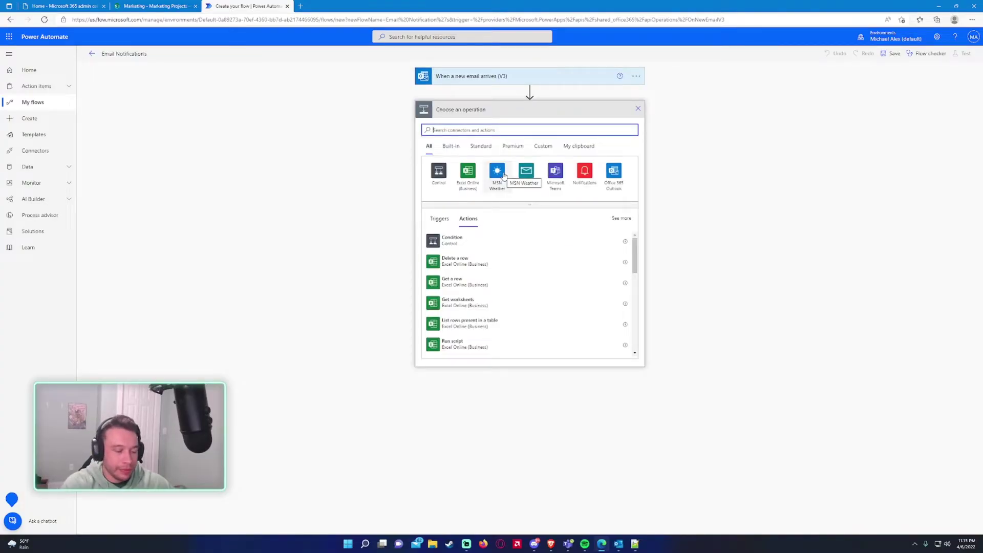
type("chat")
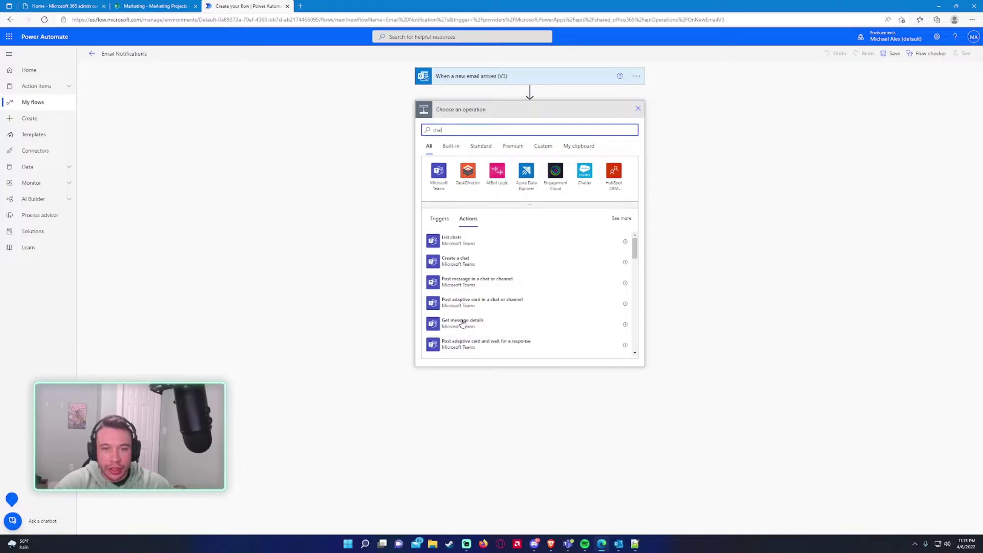
left_click(493, 285)
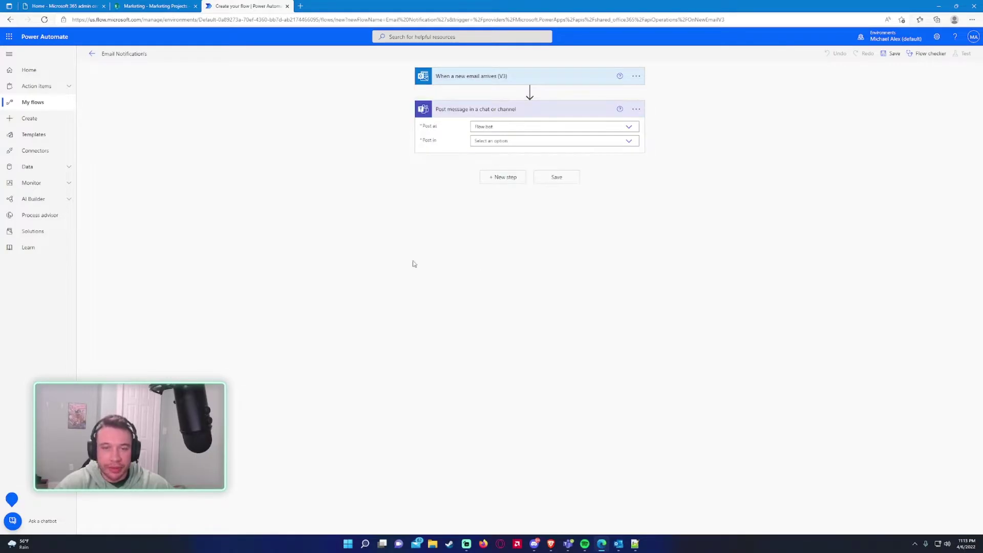
left_click(481, 141)
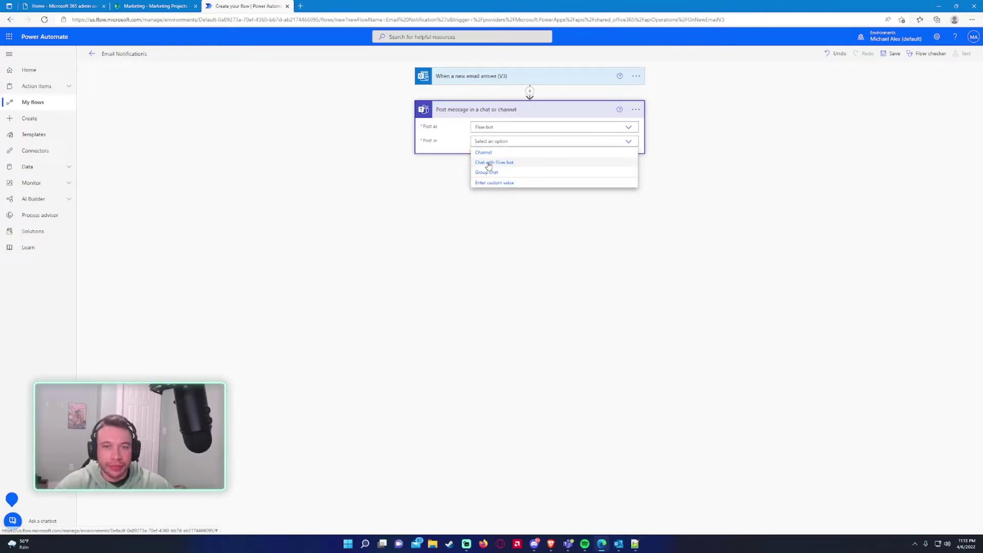
left_click(485, 152)
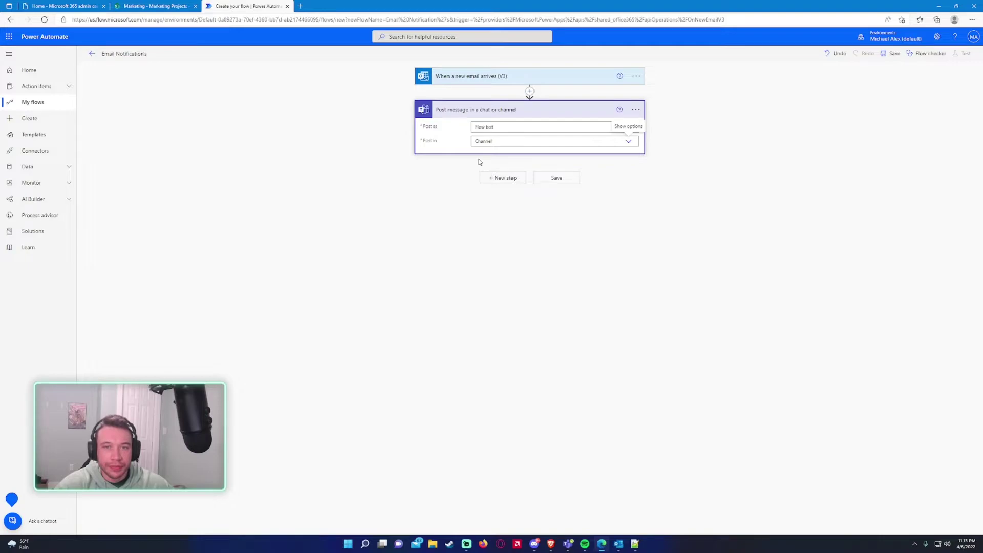
left_click(482, 156)
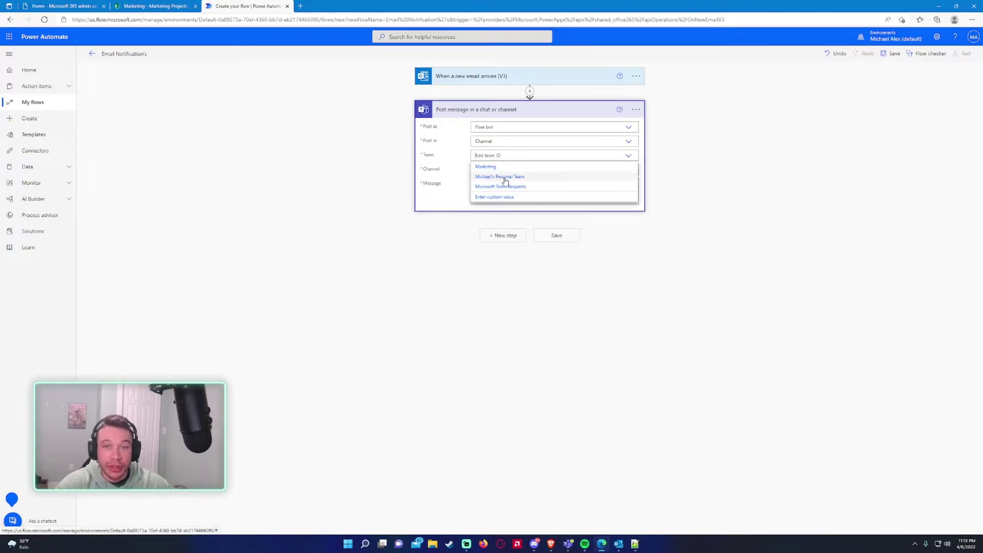
left_click(505, 179)
left_click(495, 171)
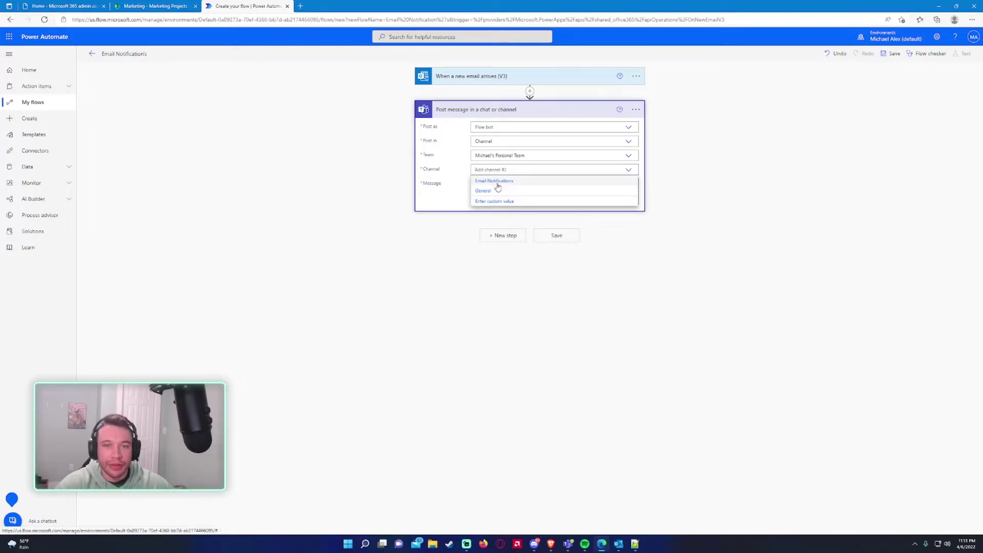
left_click(497, 183)
left_click(499, 201)
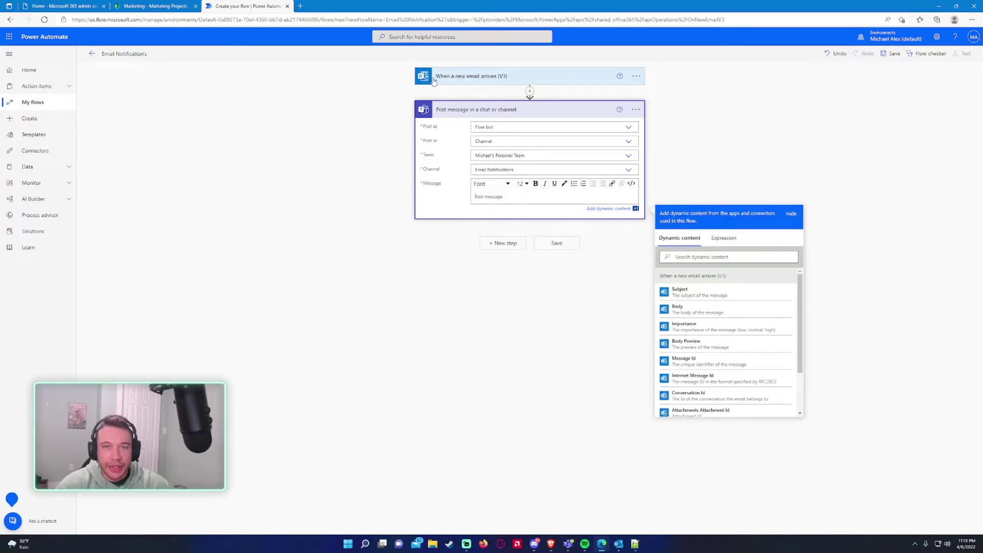
Step: Type the intro 'A new email has been received! Here are some details below.' plus Sender:, Subject:, Body: lines
scroll(717, 368, "down", 1)
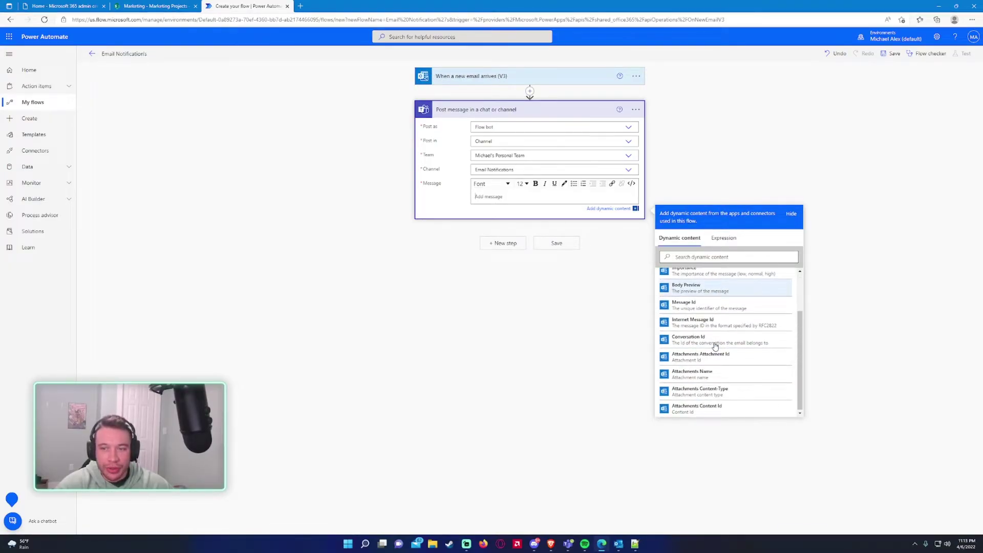
scroll(715, 347, "up", 1)
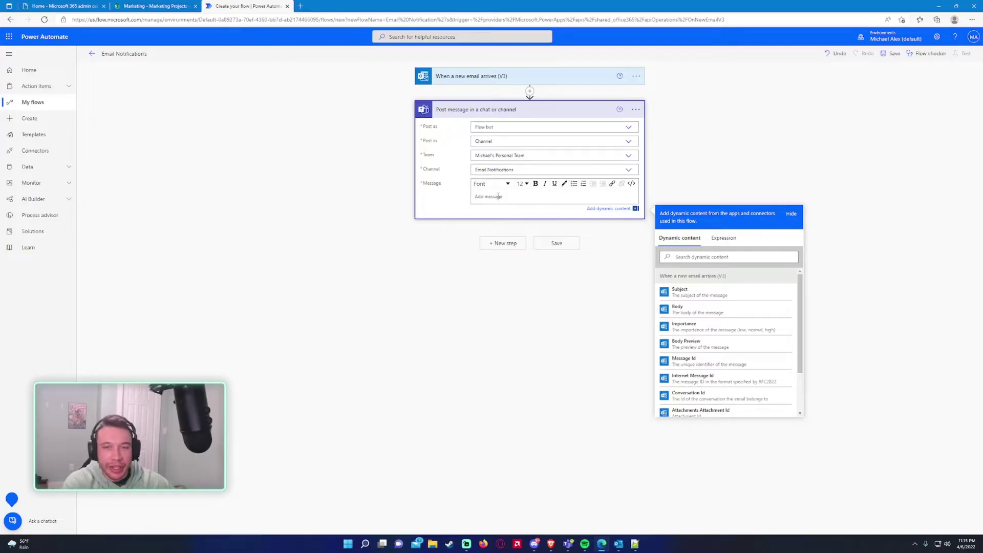
type("A new email ha")
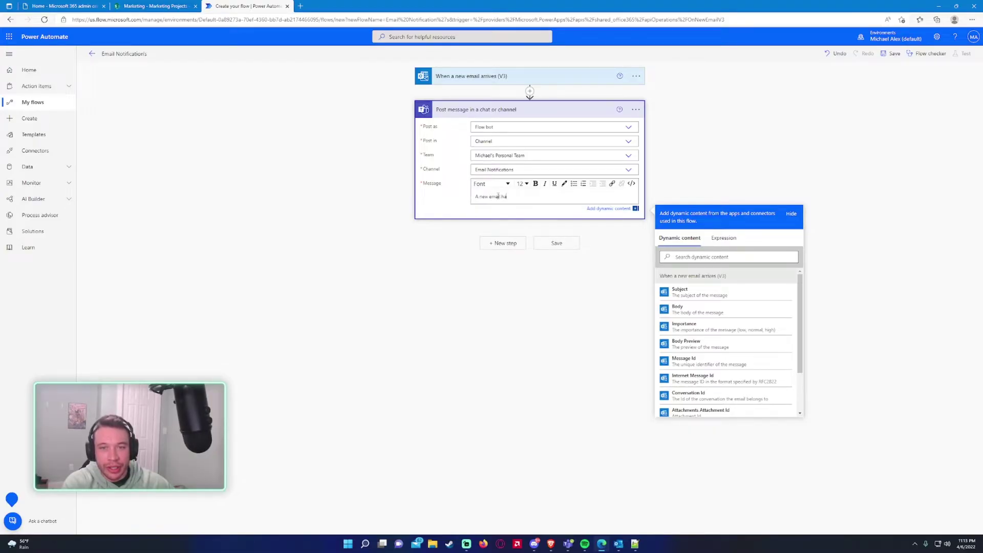
type("s been received")
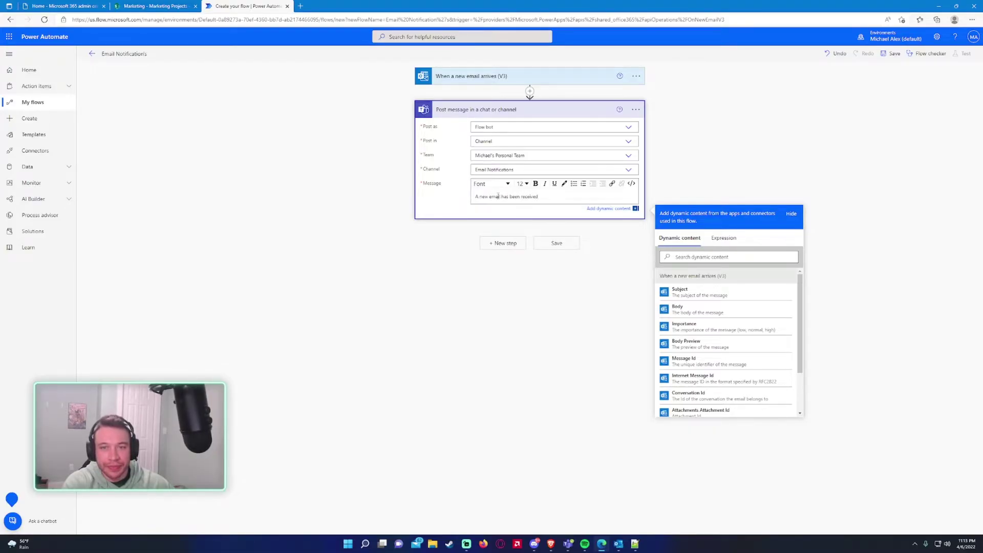
type("! Here are some details below.")
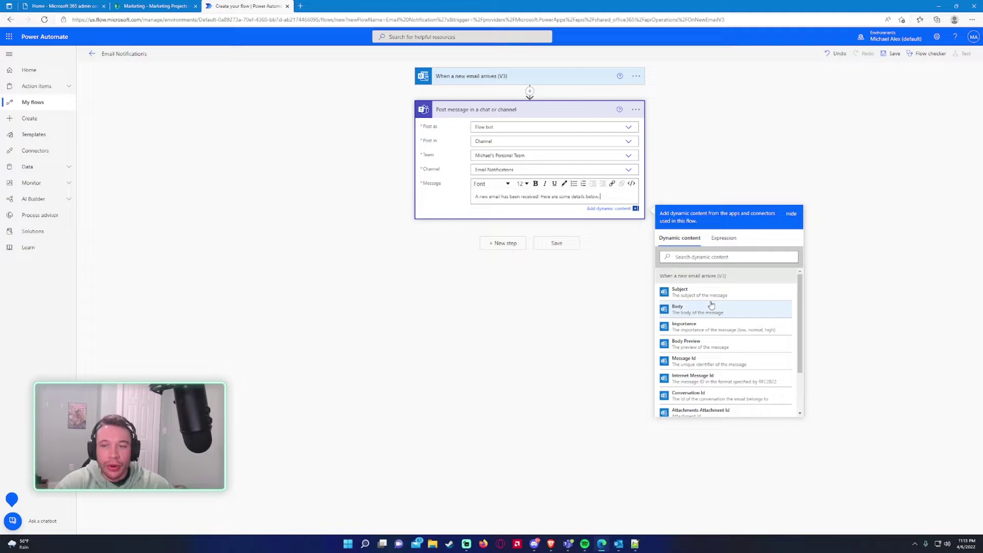
left_click_drag(801, 306, 801, 358)
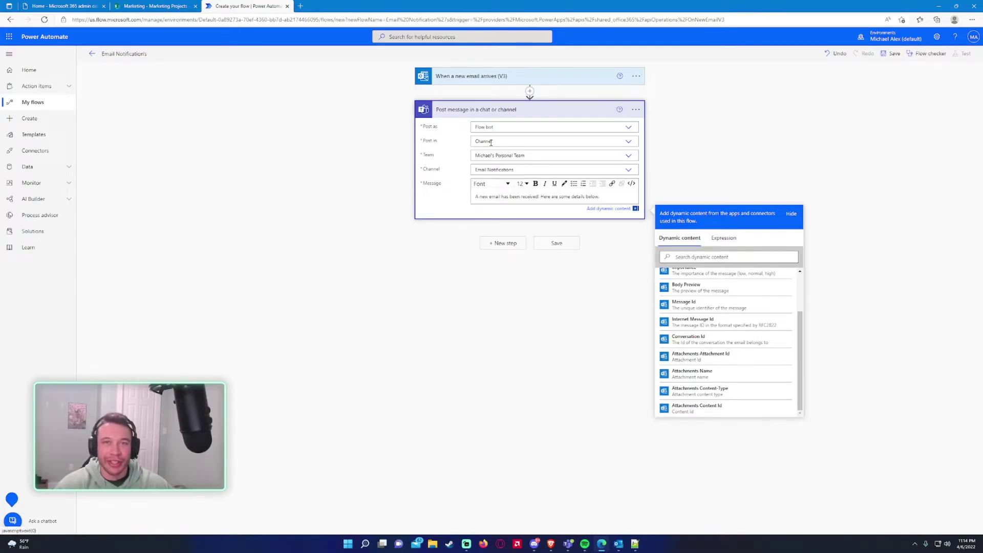
left_click(598, 197)
key("Return")
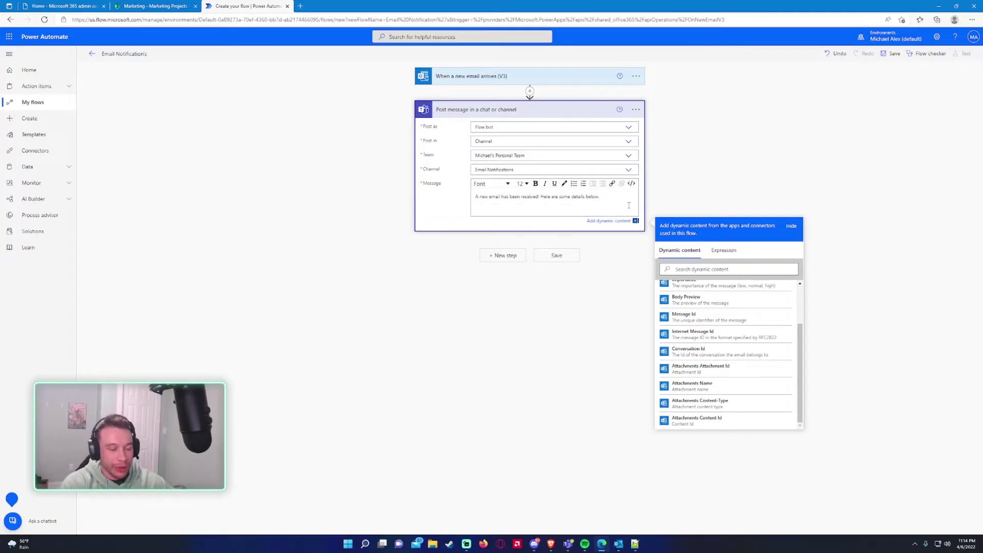
type("Sender:")
key("Return")
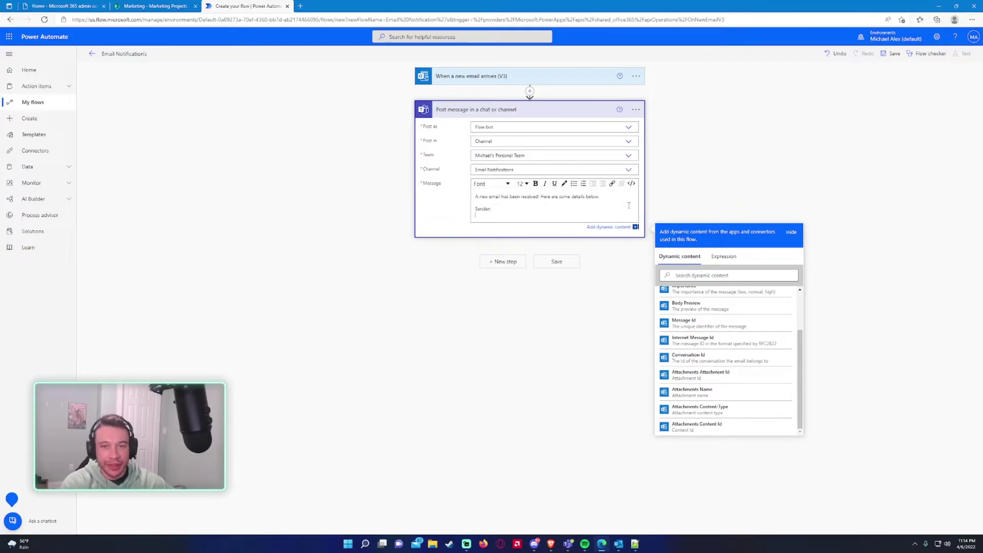
key("Return")
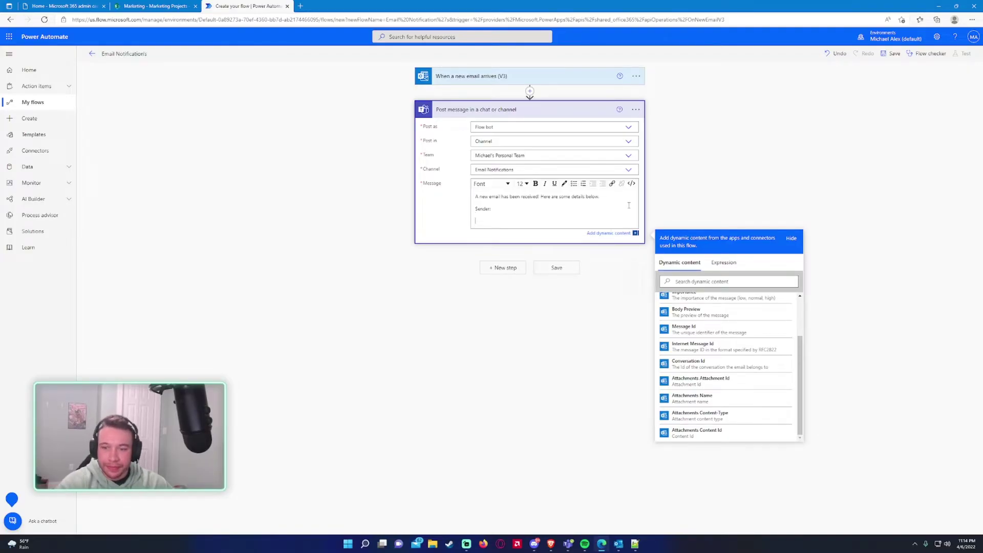
scroll(763, 358, "up", 2)
type("S")
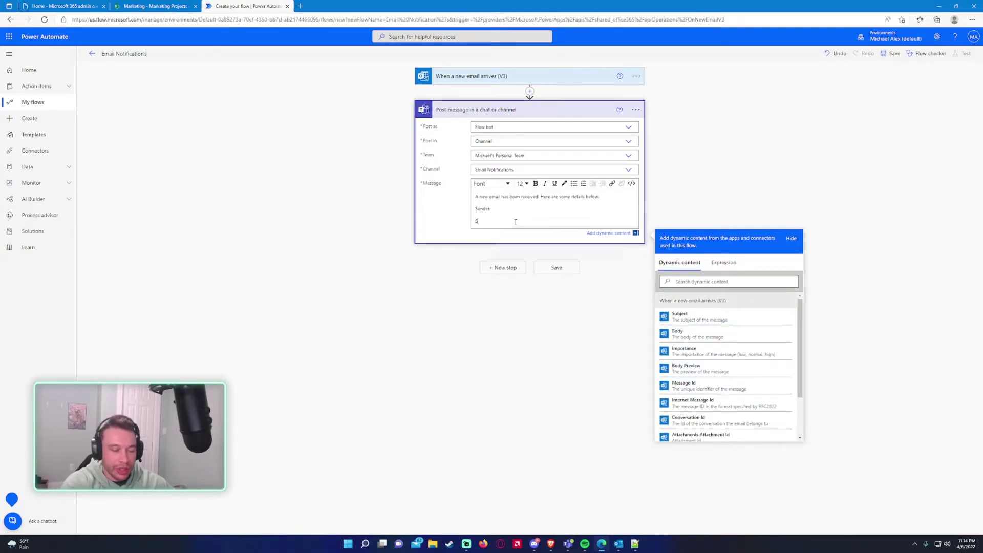
type("ubject:")
key("Return")
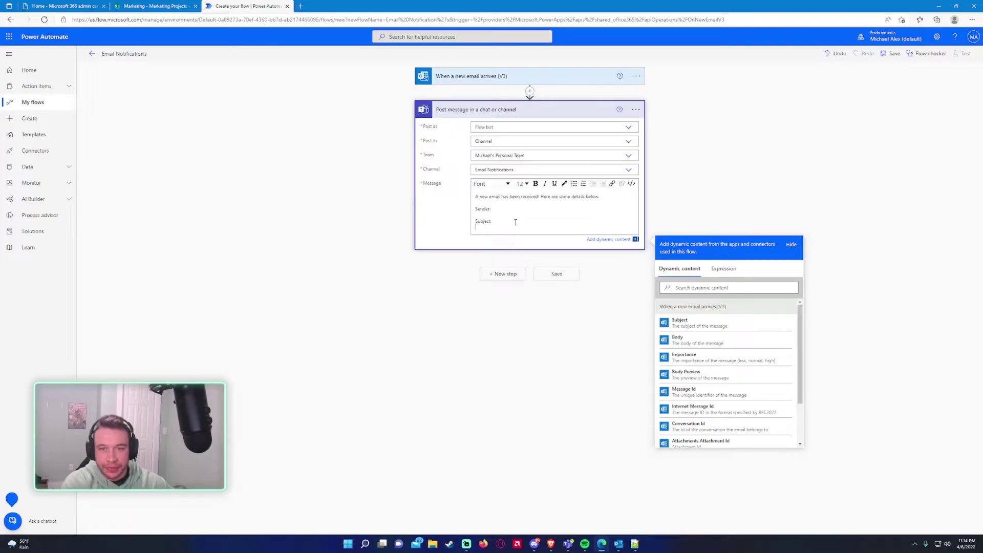
type("Body")
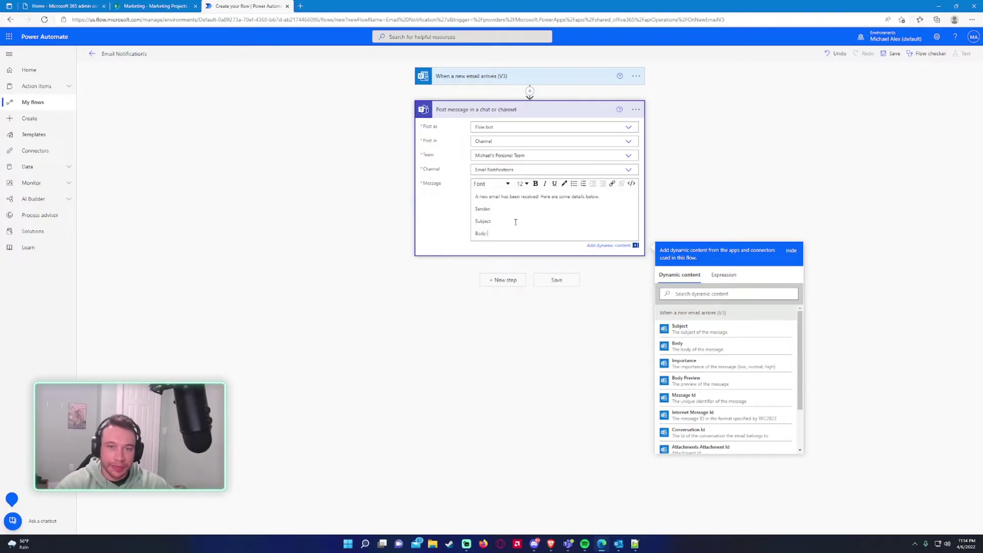
type(":")
Step: Make the Body:, Subject: and Sender: labels bold
left_click_drag(488, 233, 469, 211)
left_click(535, 183)
left_click(536, 183)
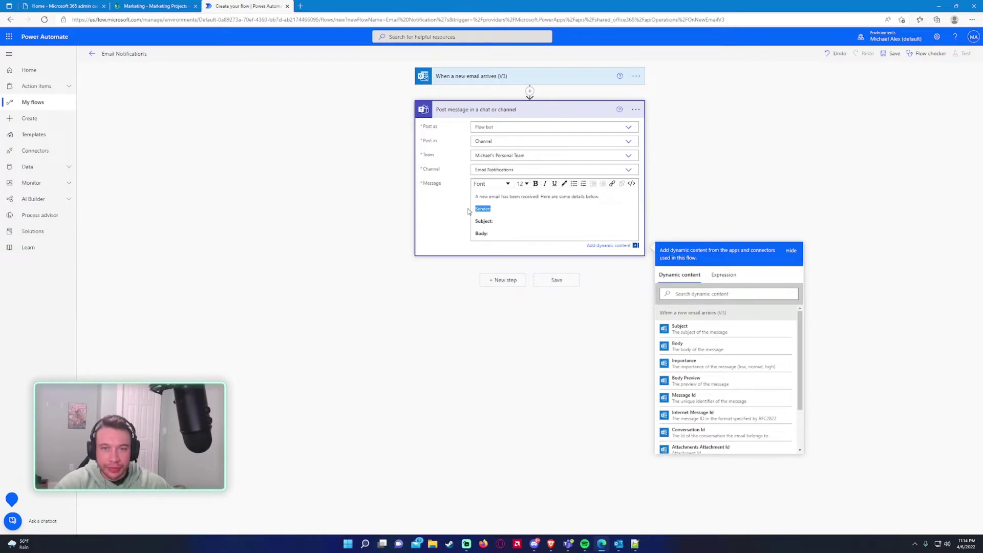
left_click(535, 183)
left_click(635, 544)
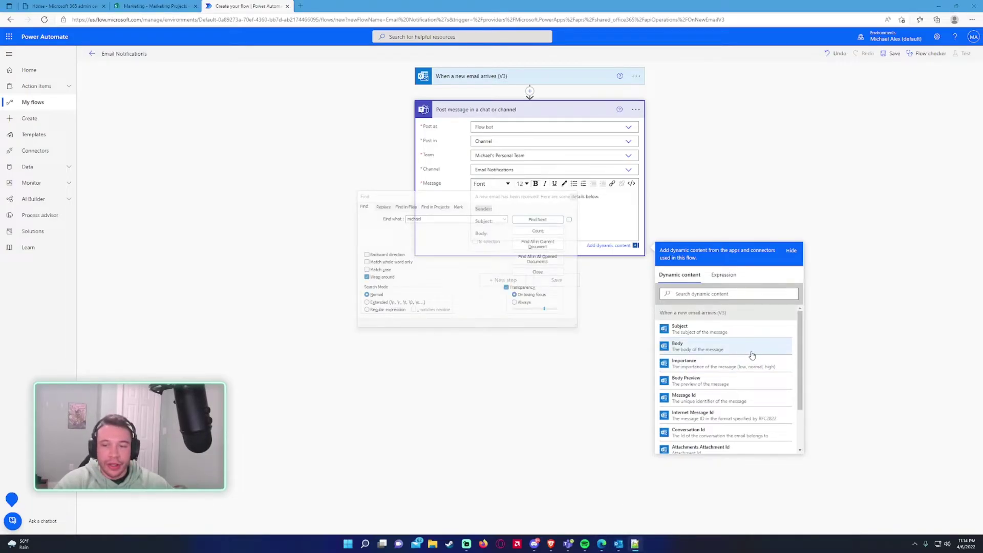
scroll(746, 351, "down", 2)
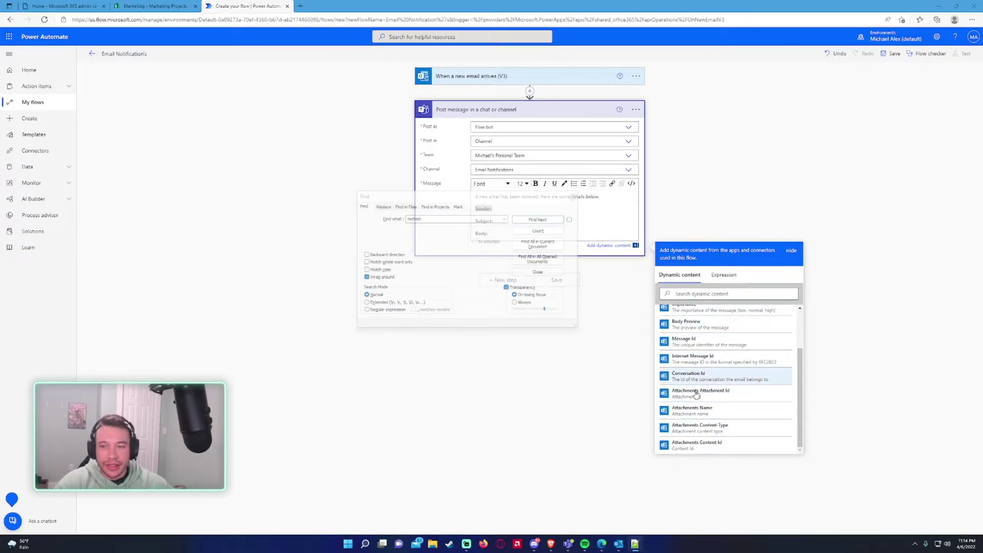
scroll(739, 371, "up", 2)
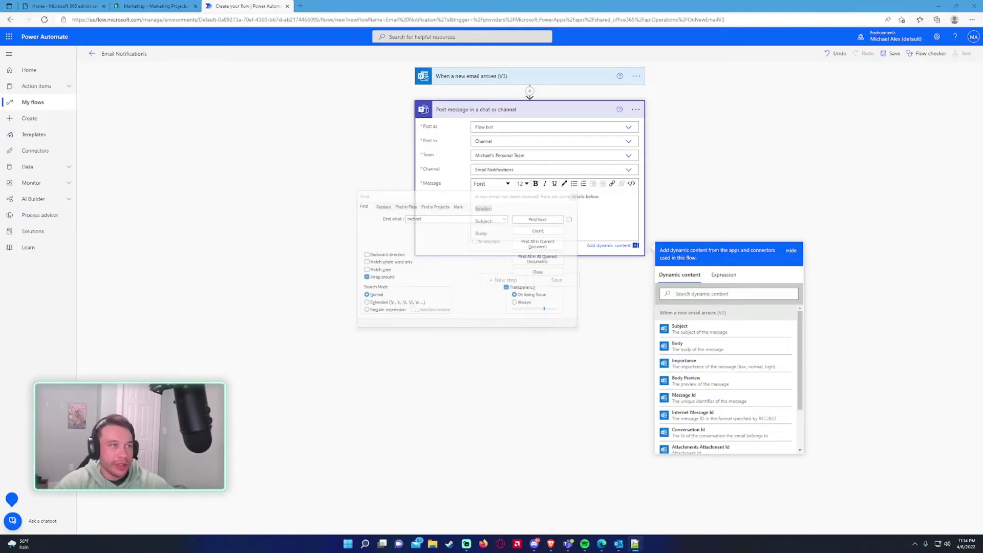
Step: Paste triggerOutputs()?['body/from'] into the sender expression editor and dismiss the invalid-expression alert
left_click(635, 544)
left_click(722, 275)
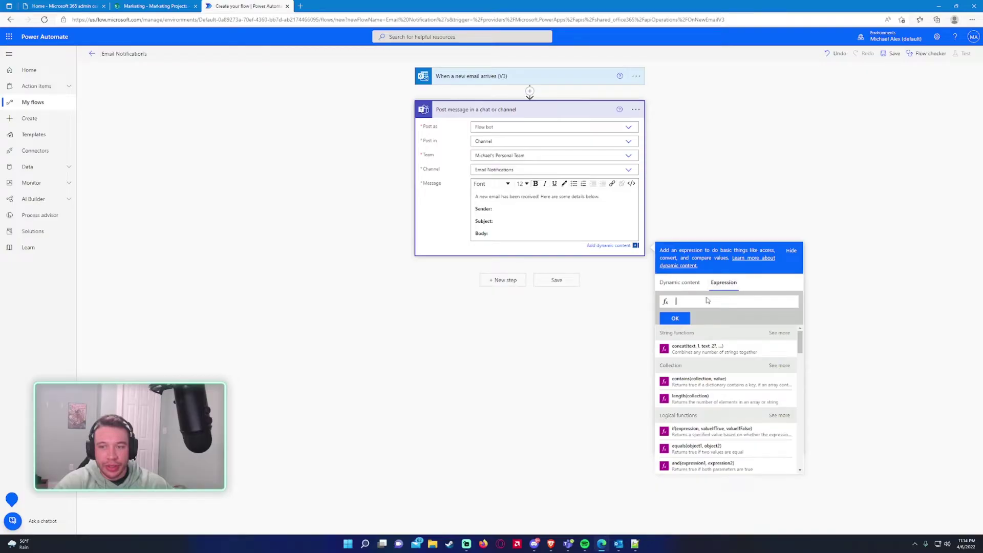
type("@{triggerOutputs()?['body/from']}")
left_click_drag(677, 302, 690, 302)
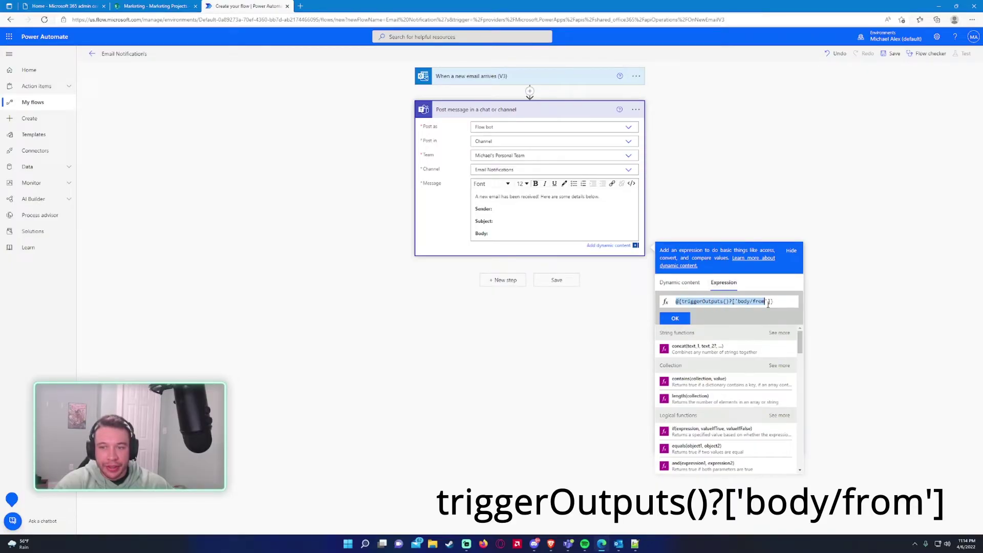
left_click(787, 305)
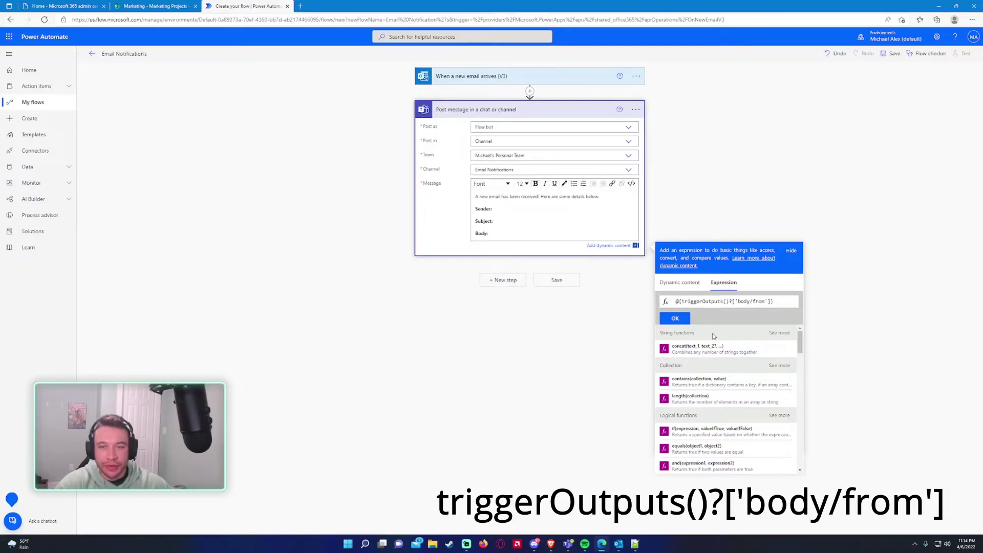
left_click(682, 320)
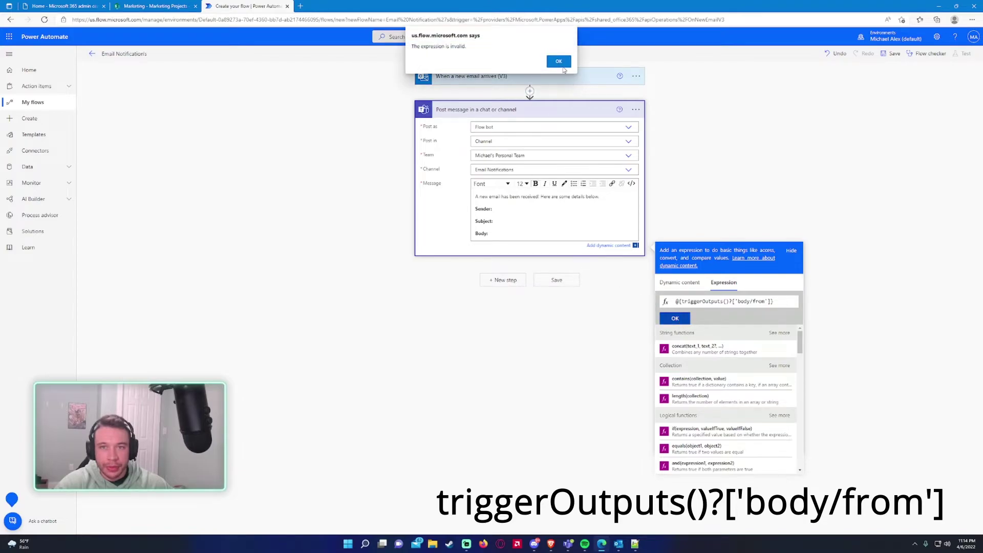
key("Return")
Step: Remove the @{ and } wrapper from the expression
left_click(683, 302)
key("BackSpace")
key("BackSpace")
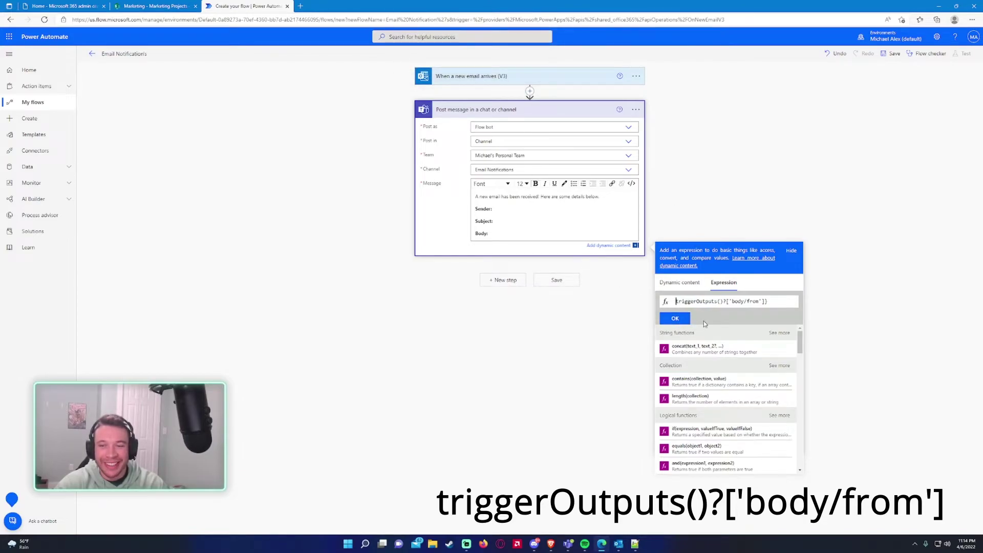
key("End")
key("BackSpace")
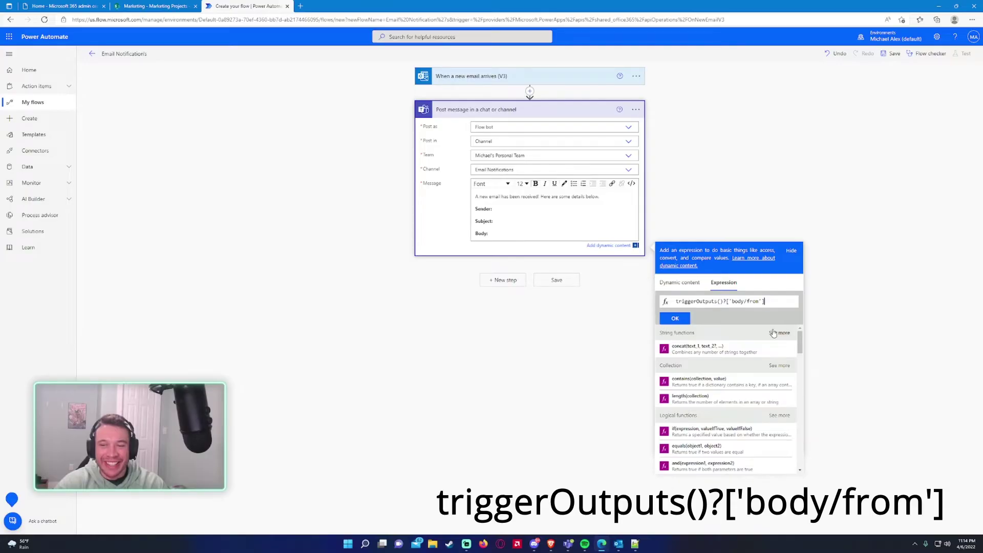
Step: Fill Sender, Subject and Body with the sender expression and the email's Subject and Body
left_click(677, 322)
left_click(524, 224)
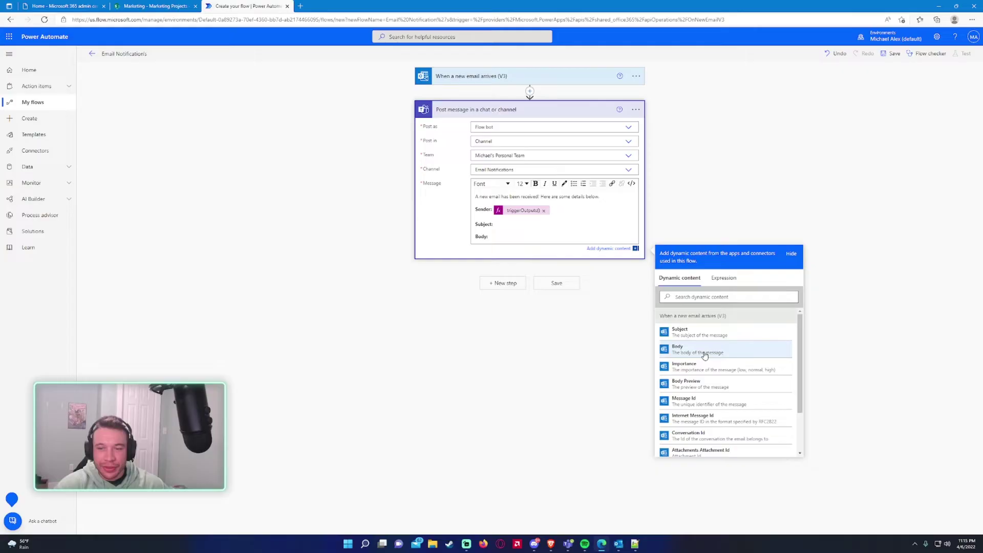
left_click(685, 337)
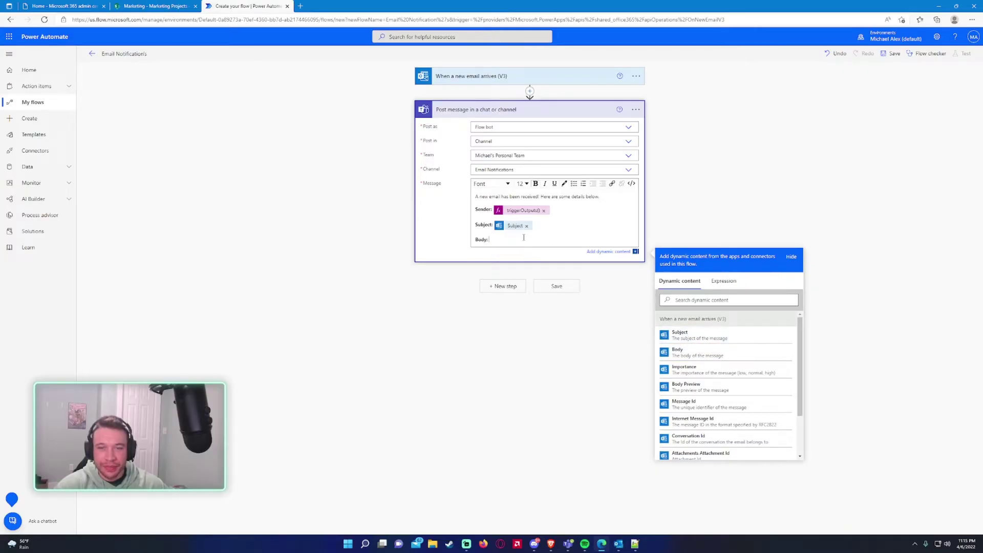
left_click(724, 352)
left_click(361, 273)
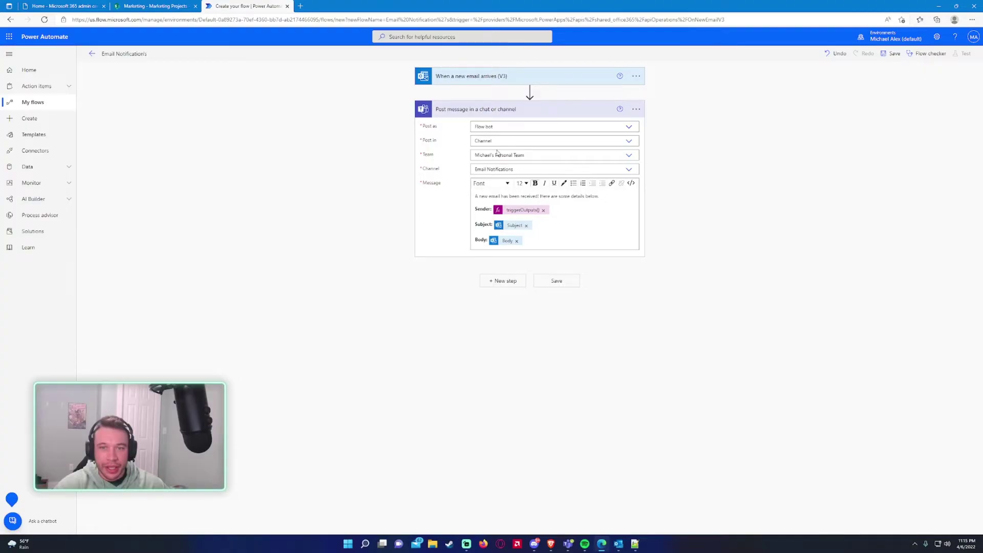
Step: Collapse the action cards, save the flow, and go back to its details page
left_click(463, 110)
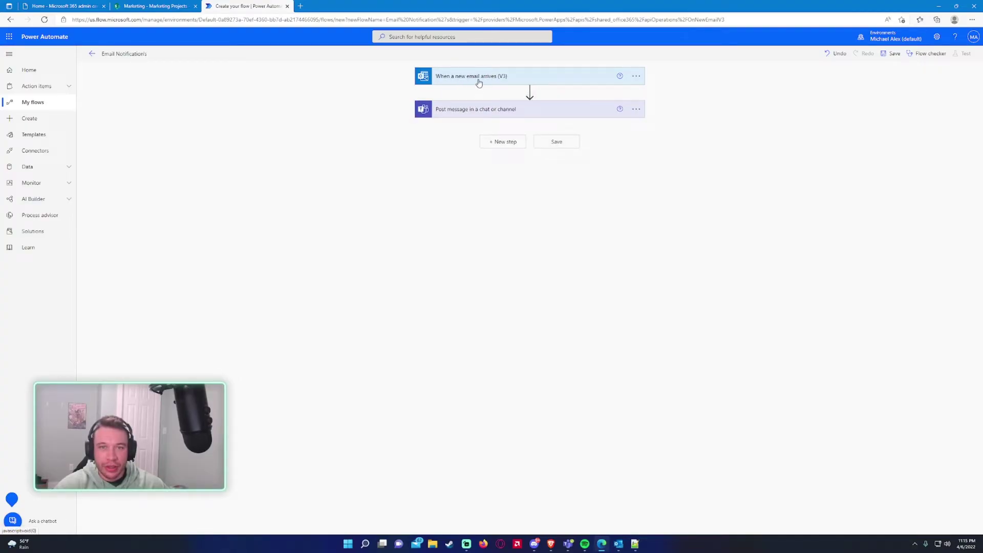
left_click(478, 78)
left_click(478, 78)
left_click(555, 150)
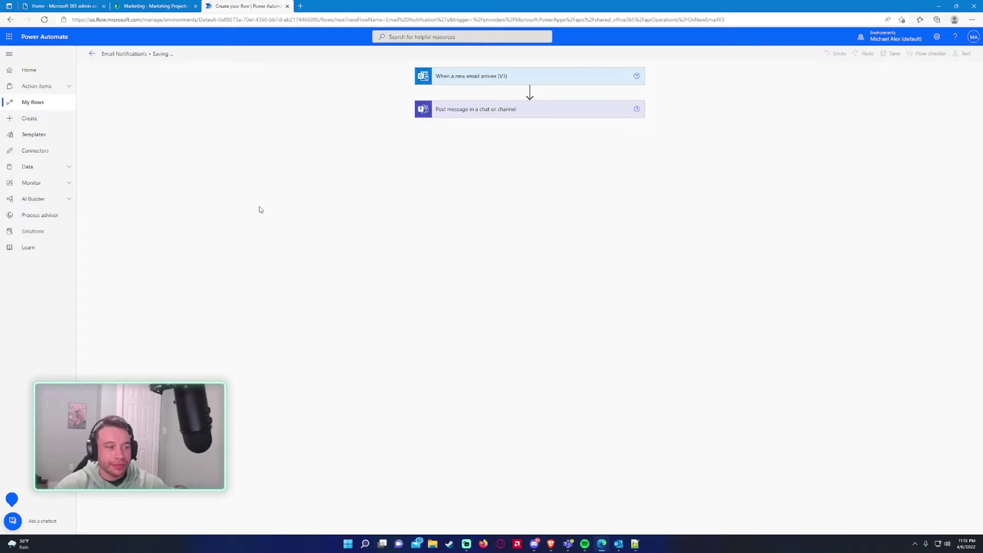
left_click(92, 54)
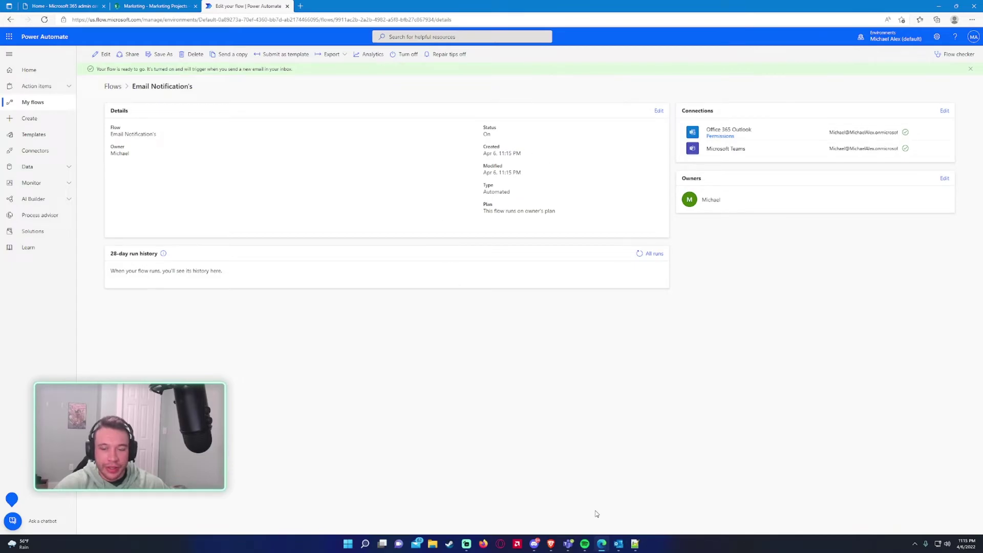
Step: Maximize Outlook and start a new email message
left_click(618, 544)
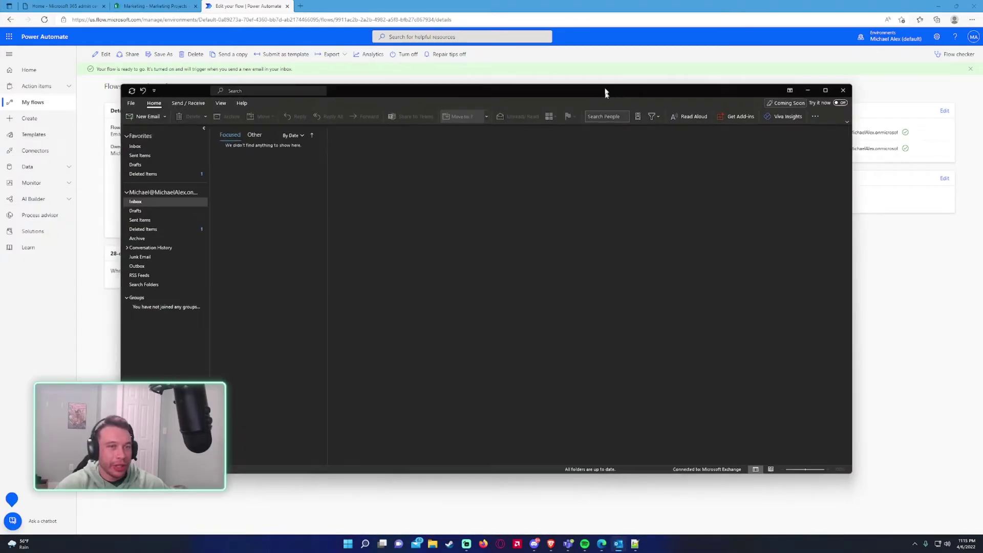
left_click_drag(604, 92, 507, 2)
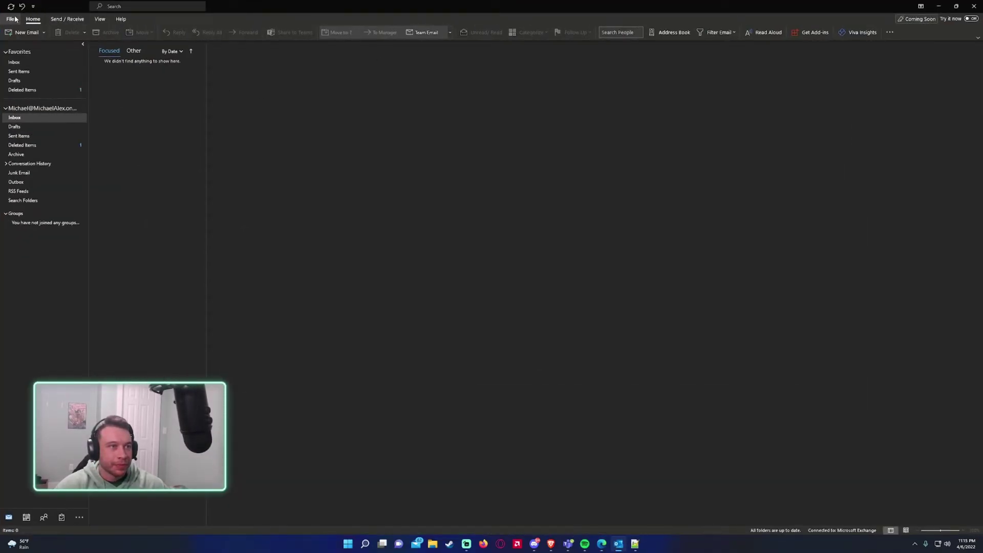
left_click(23, 32)
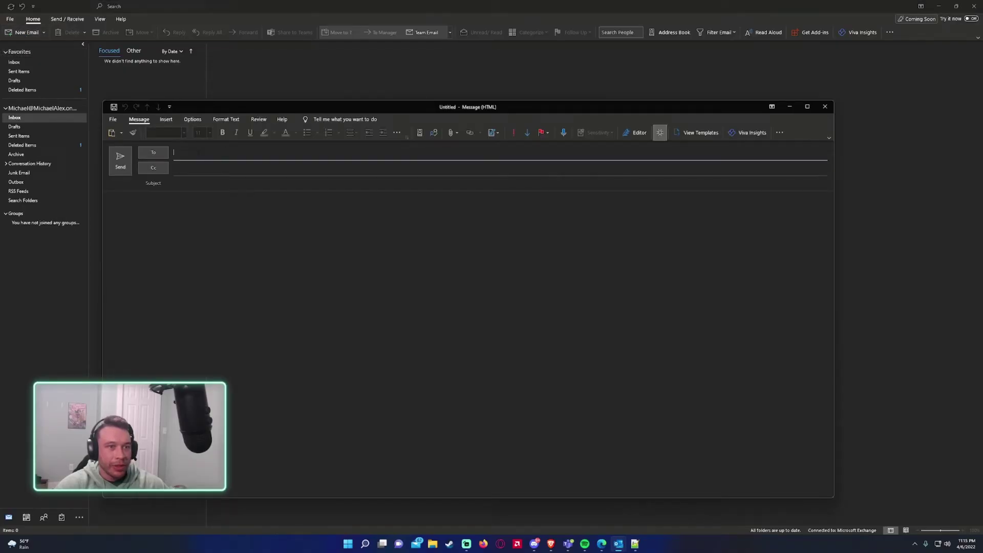
left_click(790, 106)
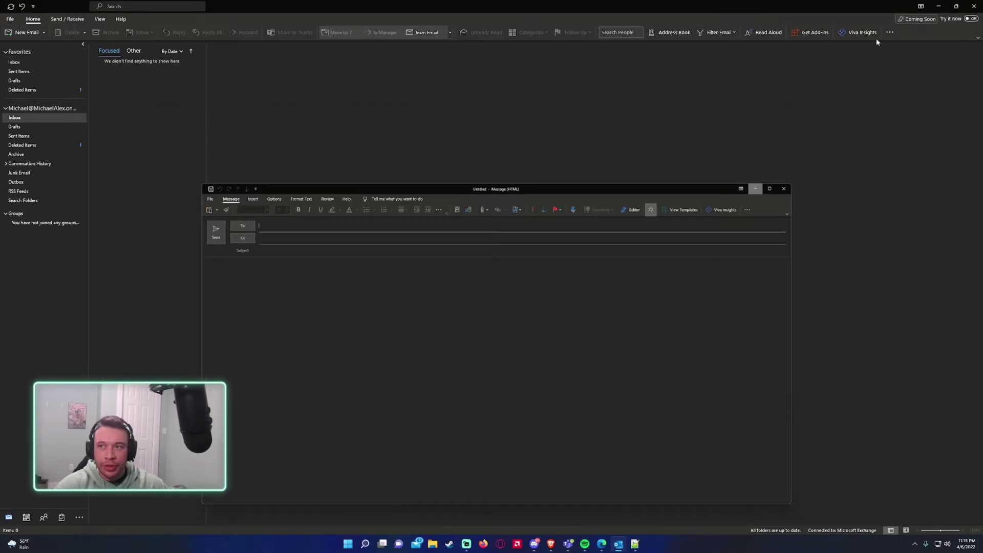
left_click(939, 5)
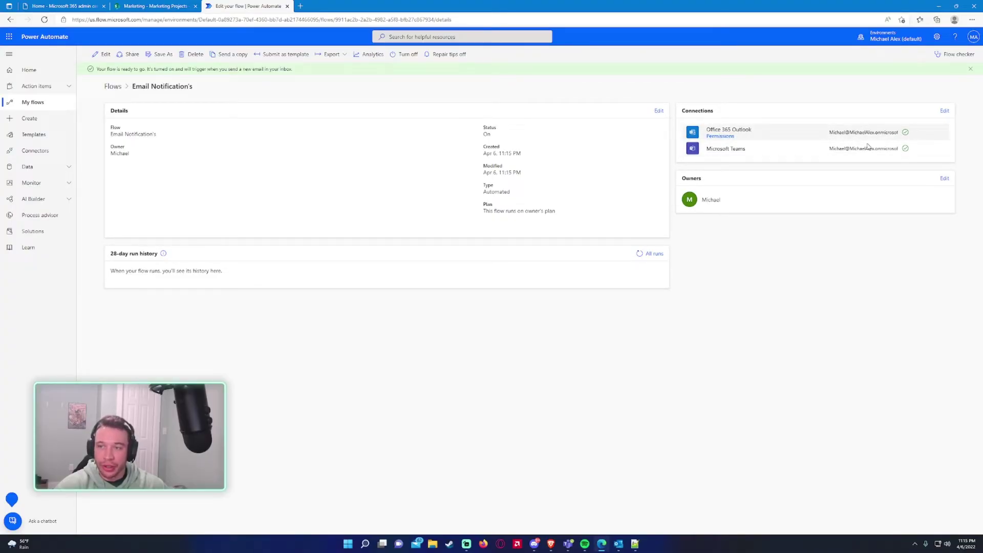
left_click(618, 544)
Step: Address the email to yourself with subject 'Hey the Water Fountain Broke'
type("michae")
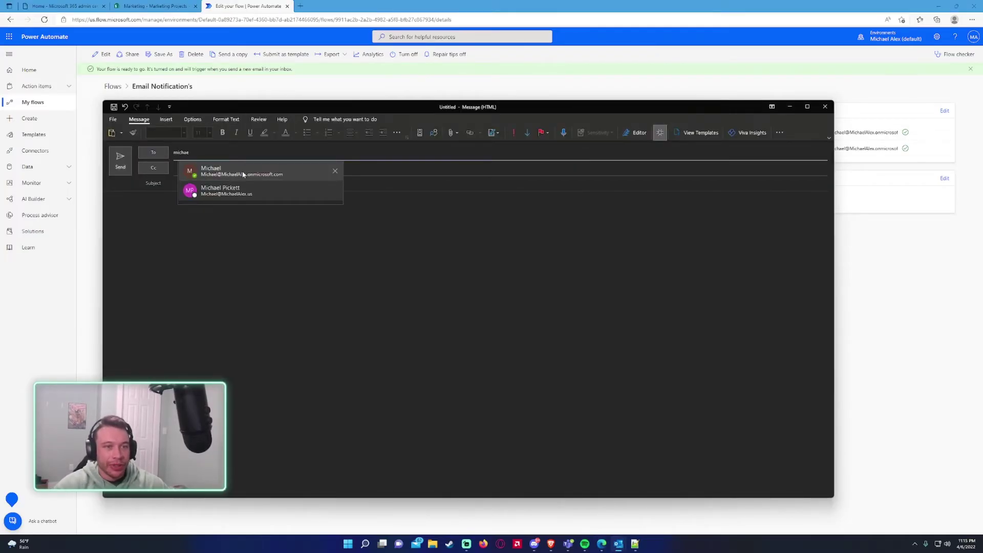
left_click(220, 170)
left_click(288, 181)
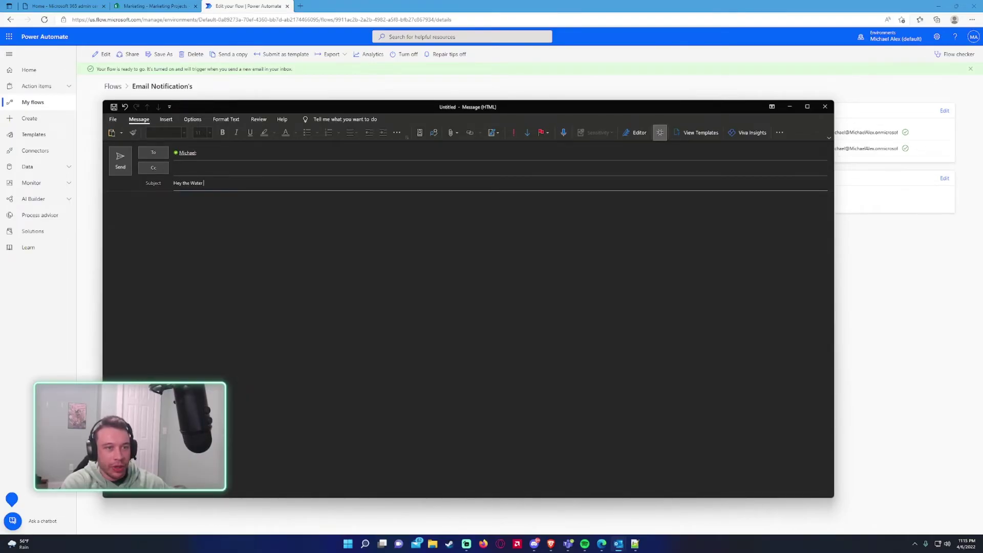
type("Hey the Water Fountain Broke")
key("Tab")
Step: Write 'Hi! We need help!' with the second line bold and red, and send it
type("Hi")
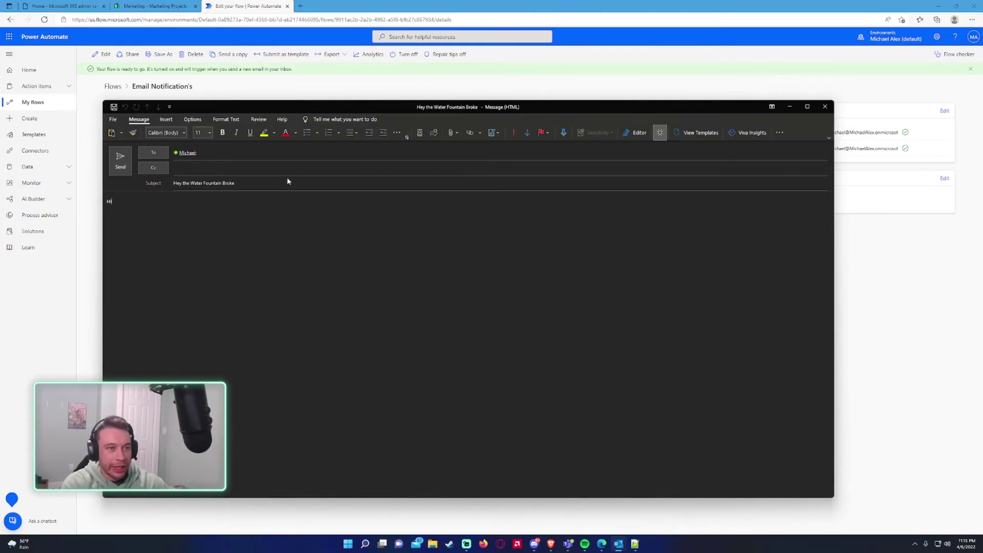
type("! ")
type("We need help!")
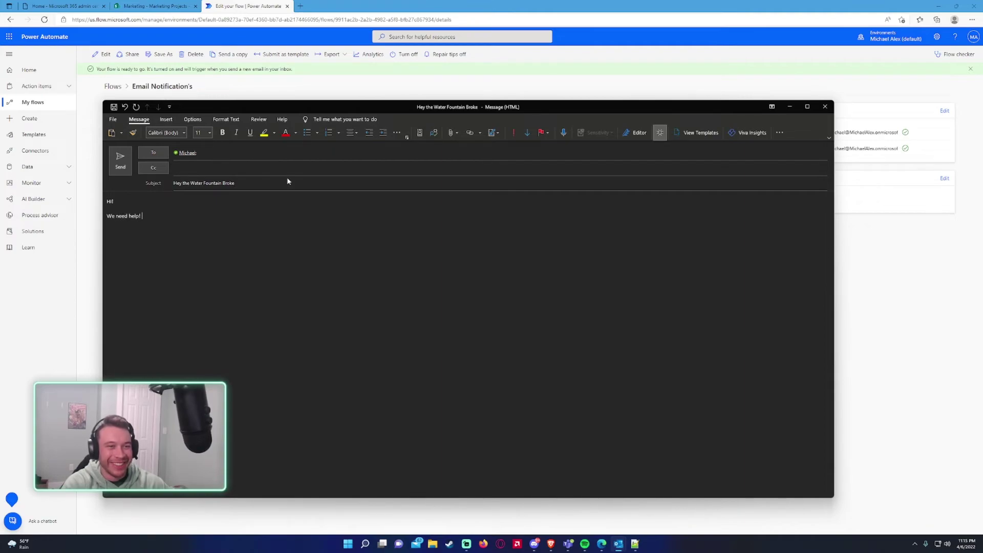
key("shift+Home")
left_click(286, 132)
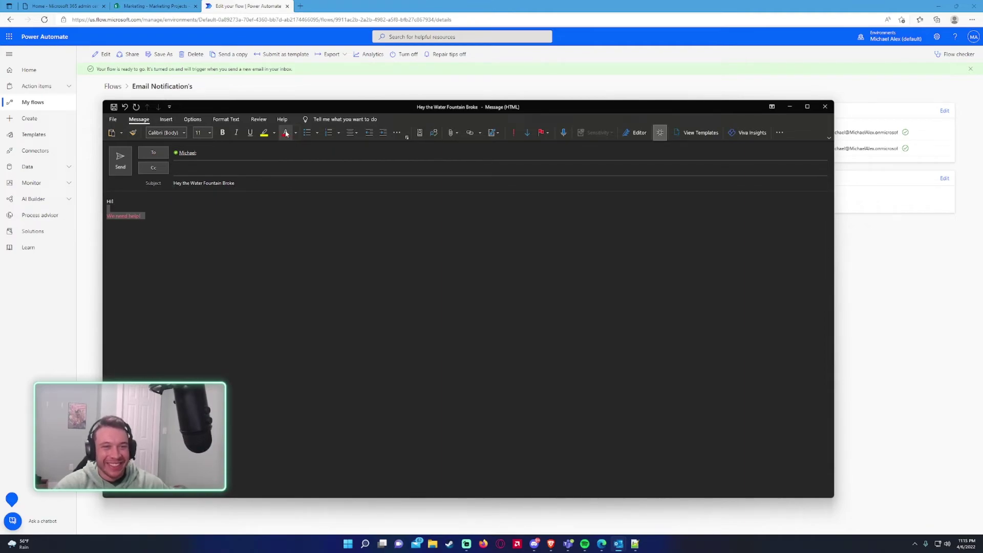
key("ctrl+b")
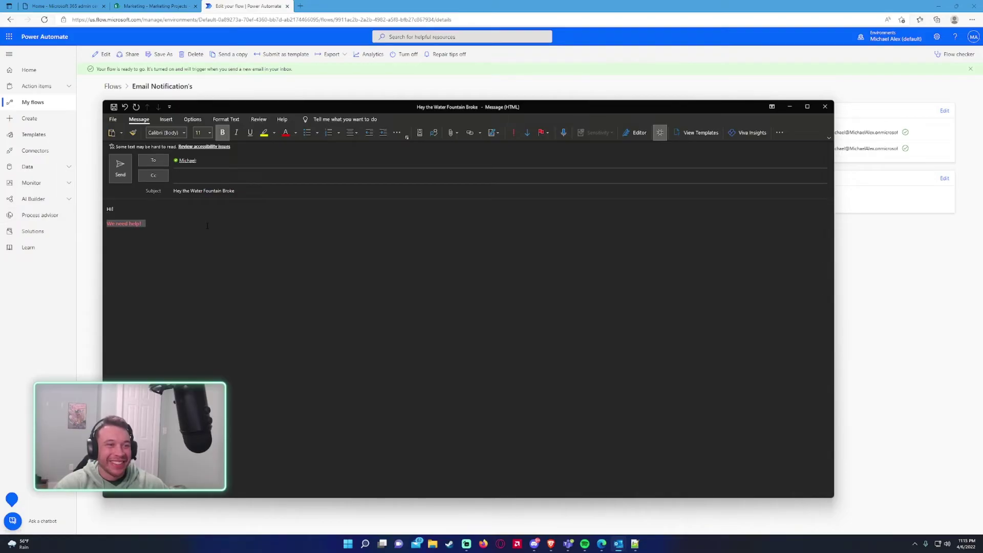
key("End")
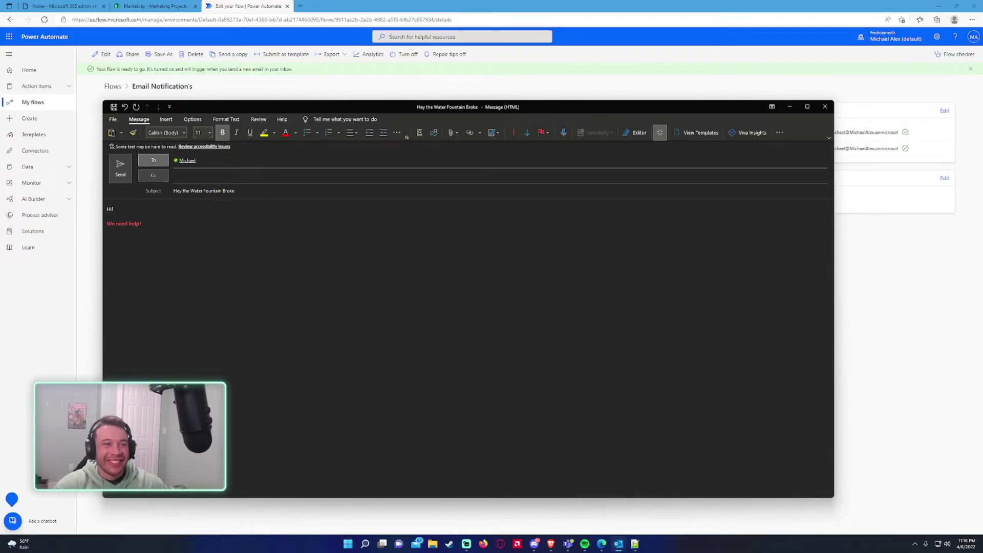
left_click(120, 178)
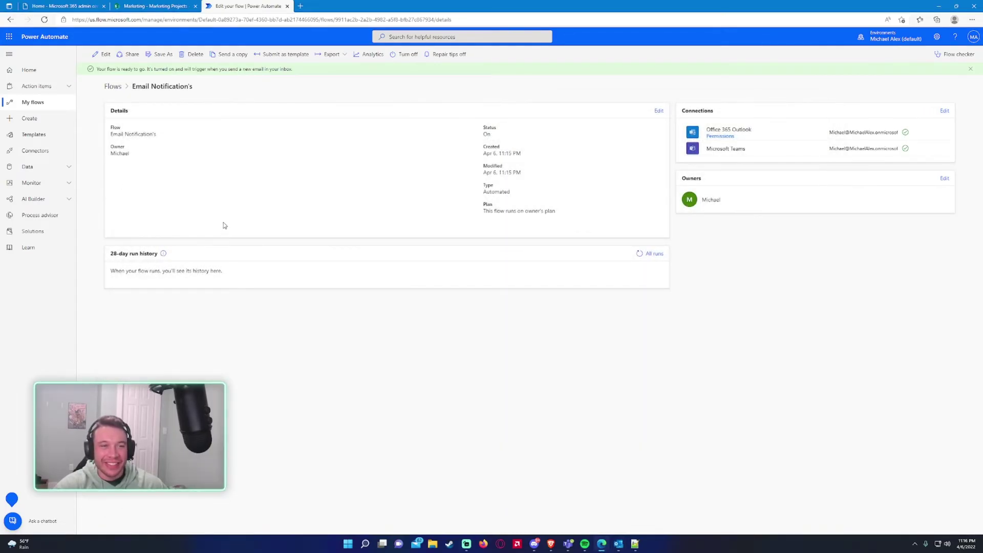
Step: Reload the flow details page so the 28-day run history shows the Succeeded run
double_click(222, 224)
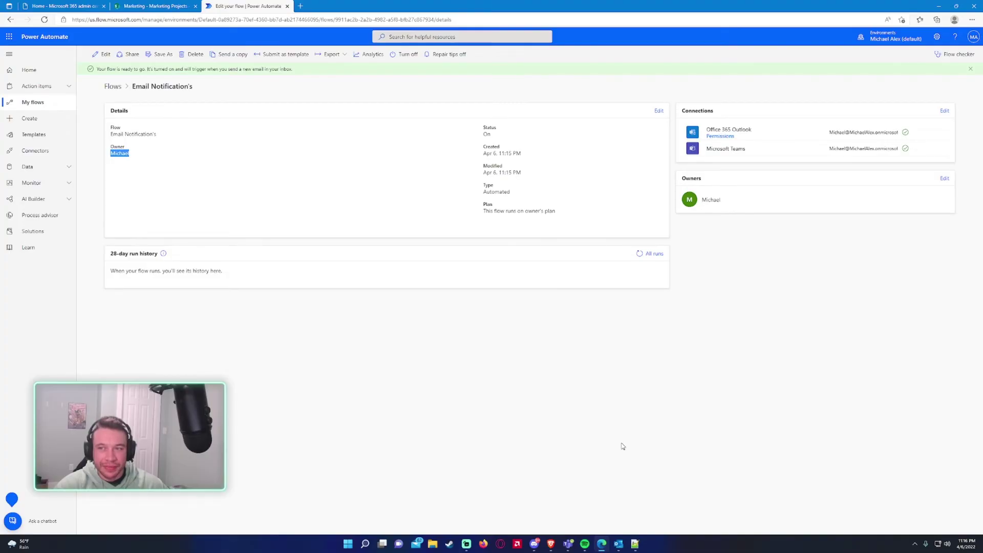
left_click(541, 372)
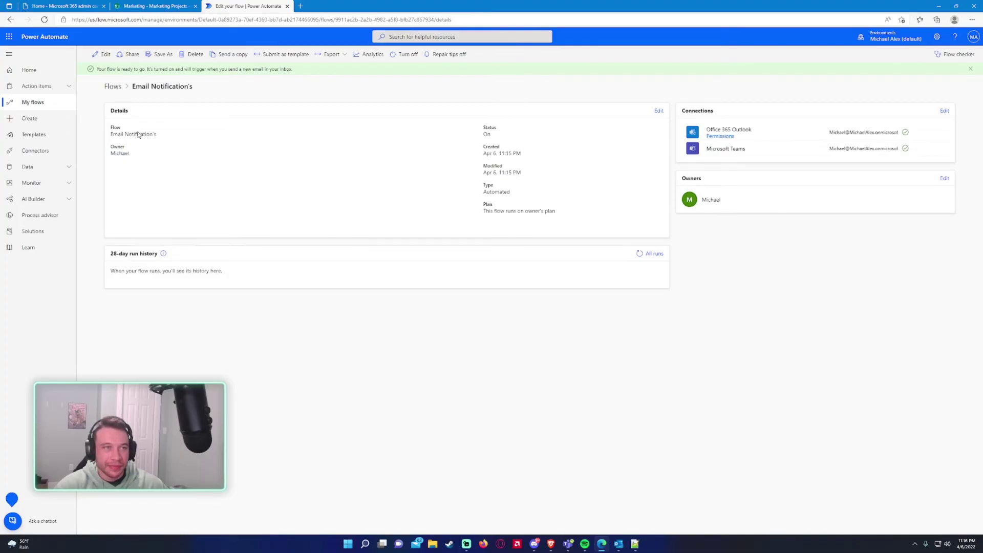
left_click(44, 20)
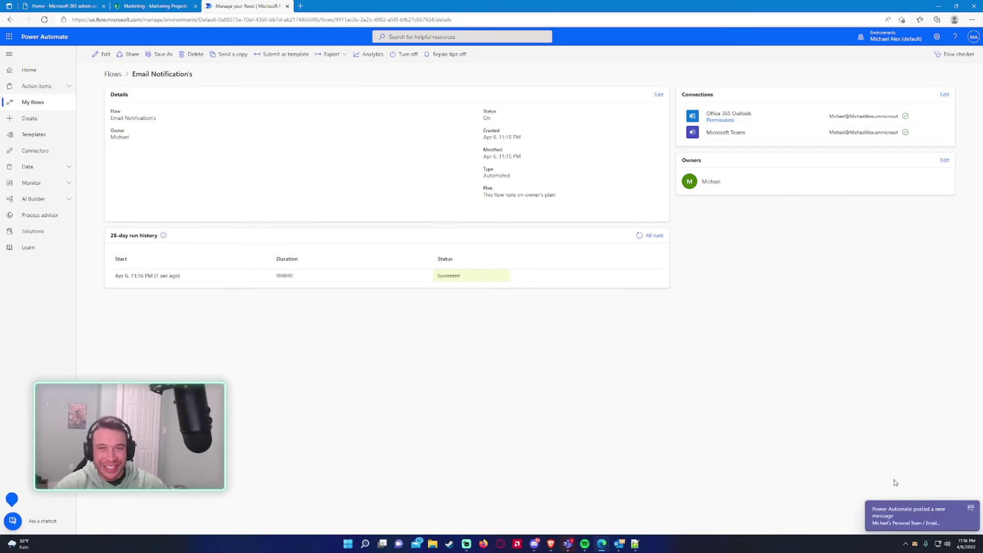
Step: Open the flow's Teams post and expand it to review the sender, 'Hey the Water Fountain Broke' subject and body
left_click(909, 509)
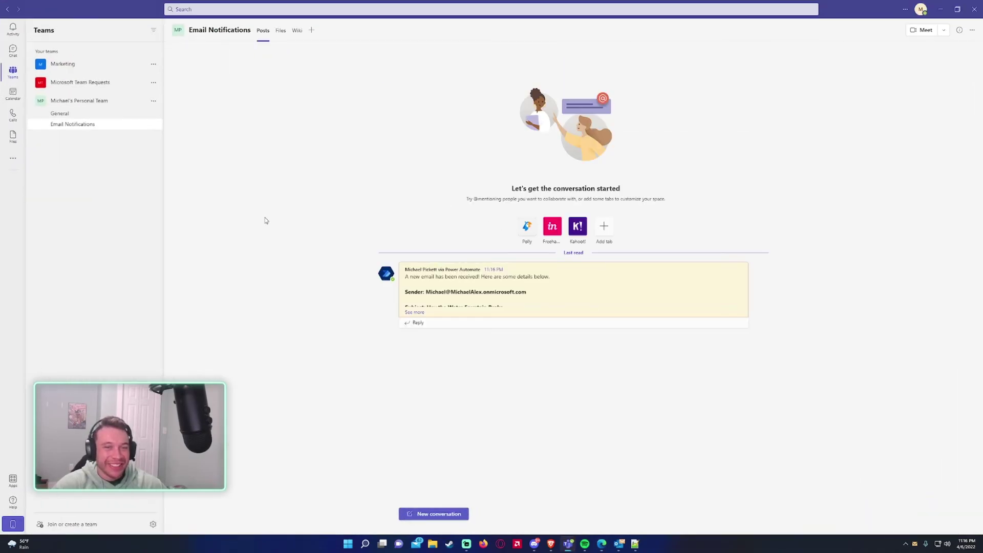
left_click(431, 311)
left_click_drag(410, 277, 555, 281)
left_click(555, 282)
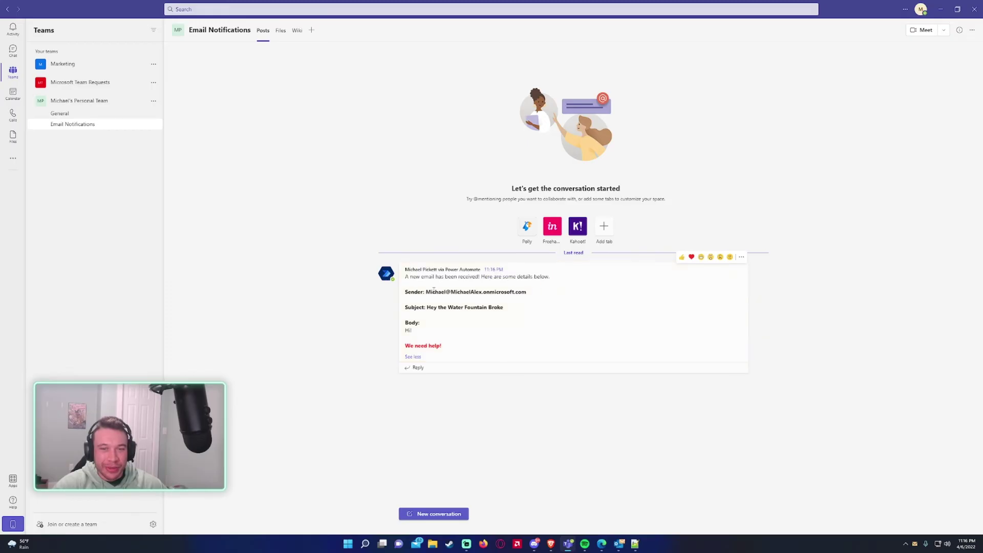
left_click_drag(426, 292, 522, 313)
left_click(566, 300)
left_click(427, 303)
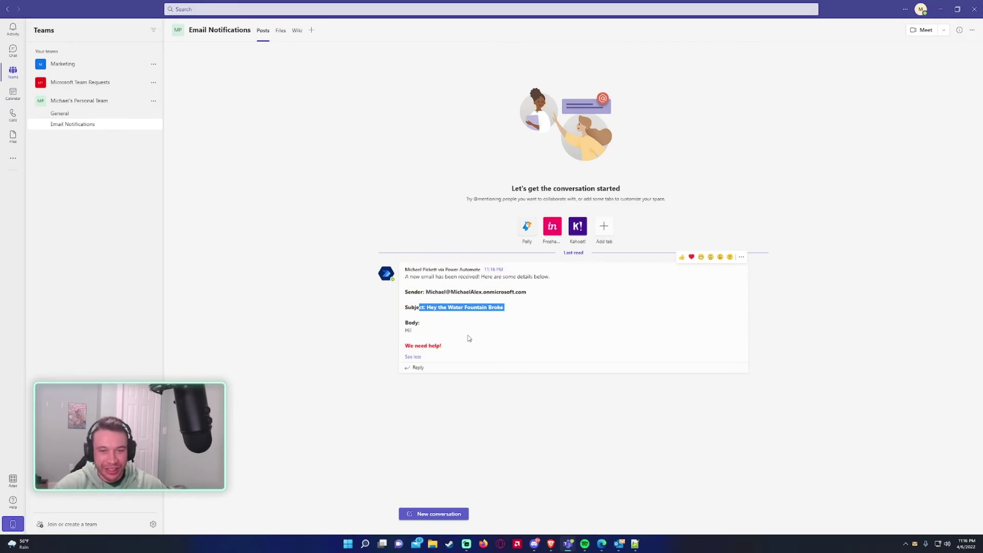
left_click_drag(409, 346, 424, 344)
left_click(424, 344)
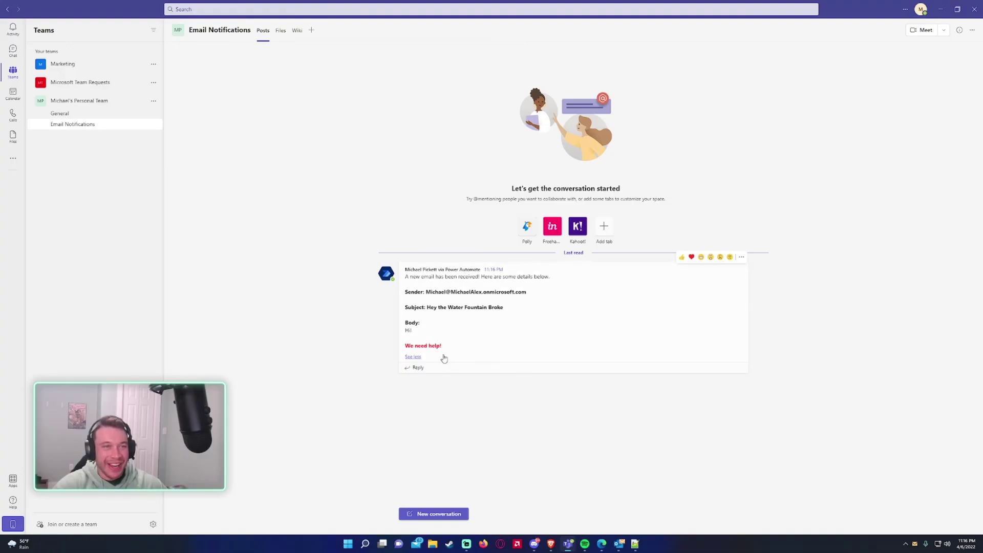